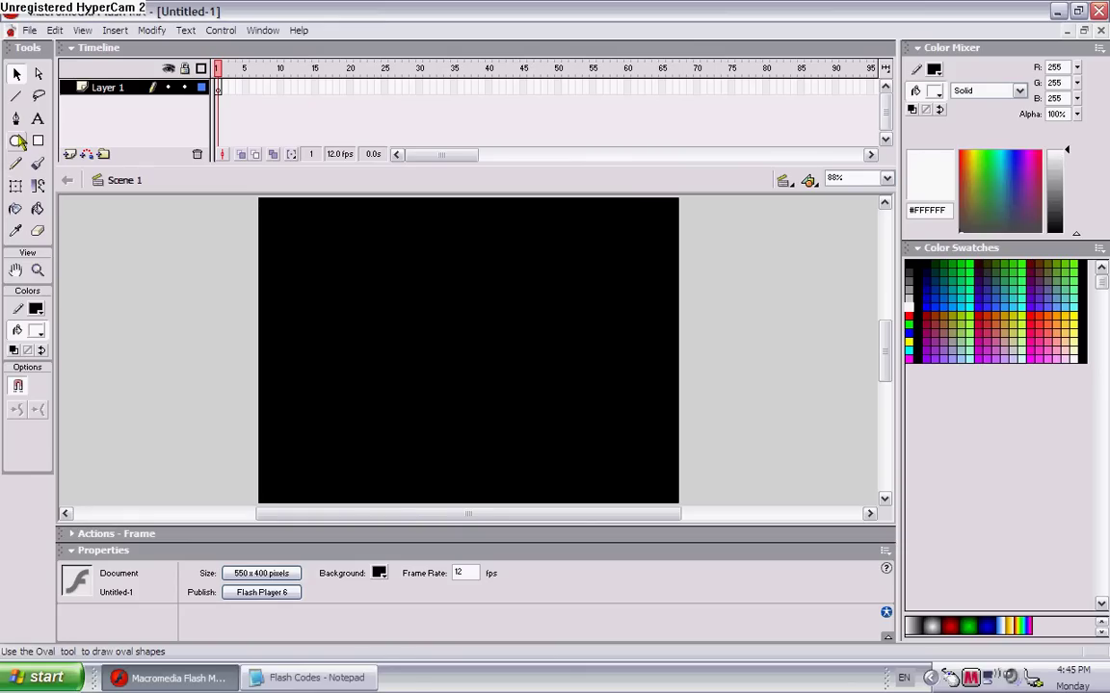
Select the Oval tool to draw circles on the empty stage
{"action": "left_click", "coordinate": [16, 140]}
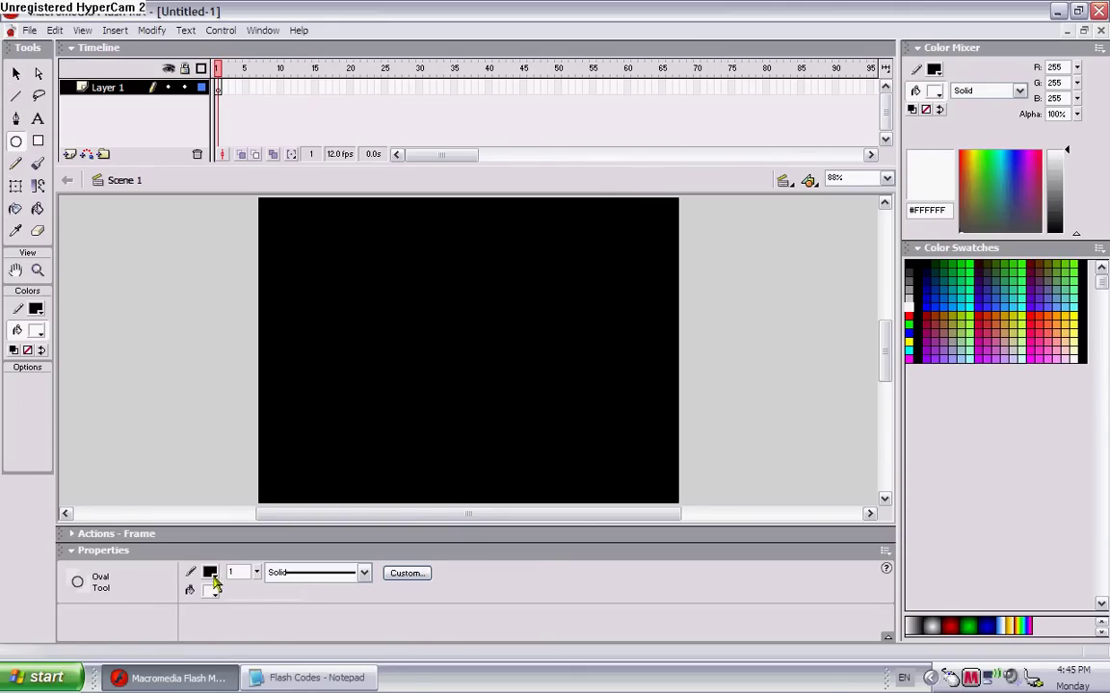
Set the stroke colour to white and the fill colour to red
{"action": "left_click", "coordinate": [211, 592]}
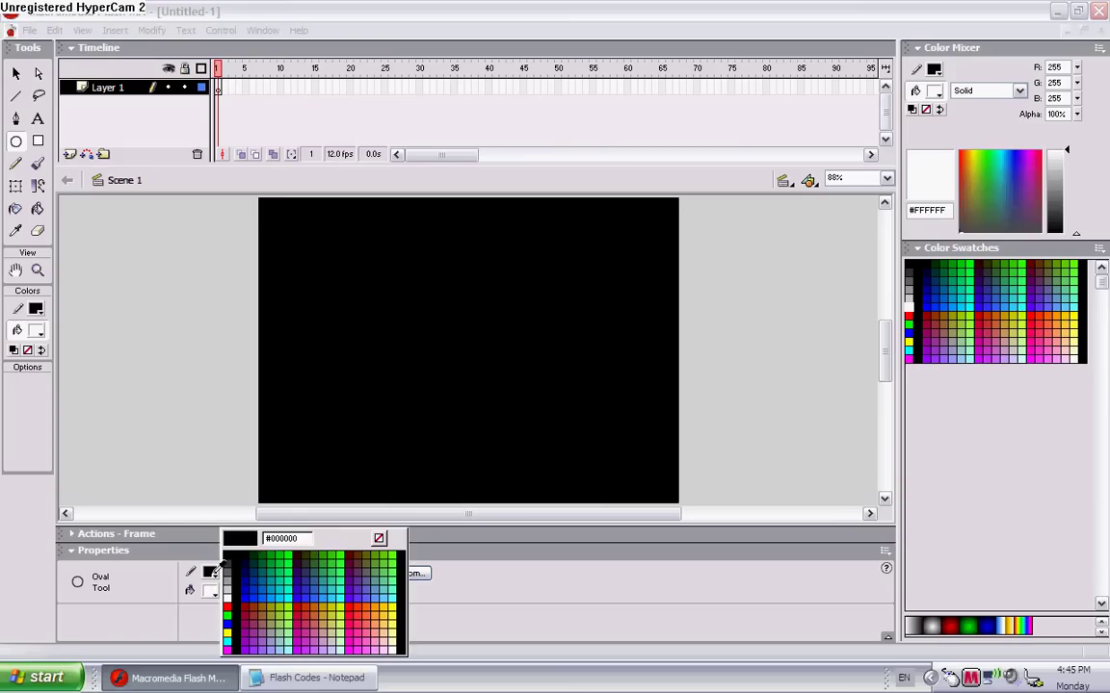
{"action": "left_click", "coordinate": [231, 595]}
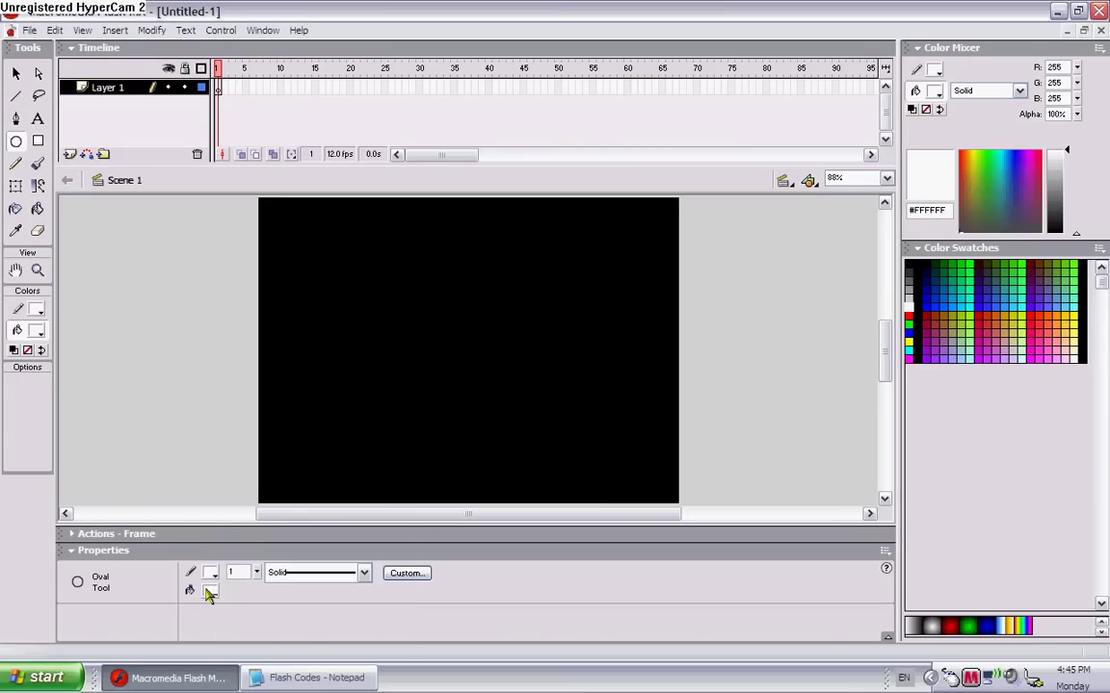
{"action": "left_click", "coordinate": [210, 592]}
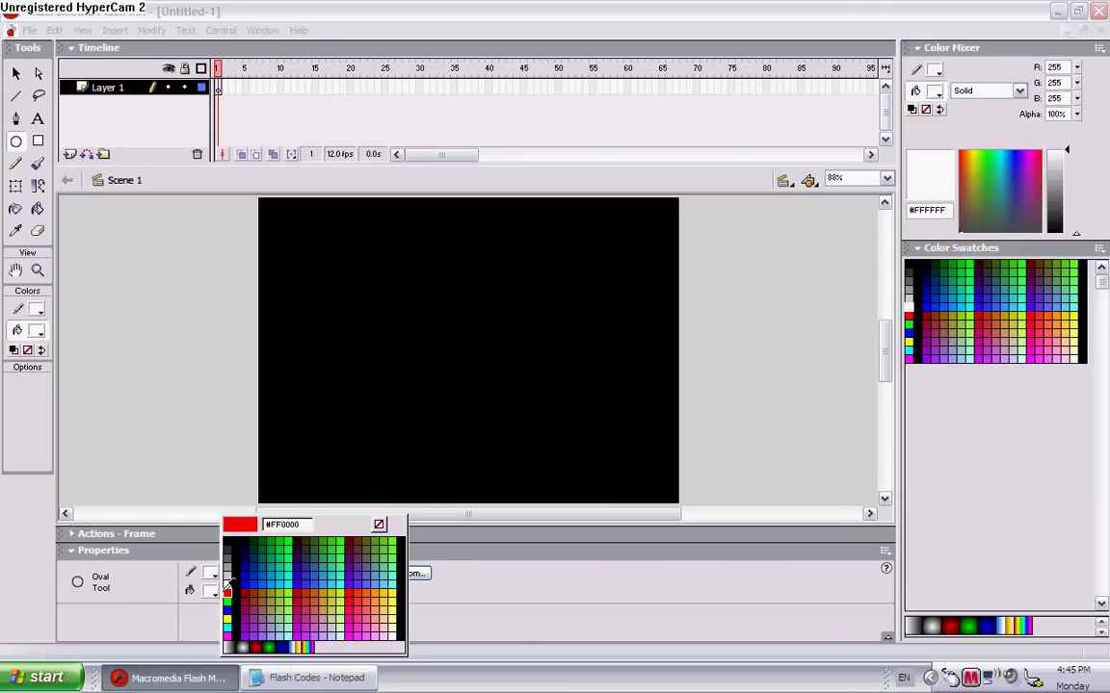
{"action": "left_click", "coordinate": [229, 590]}
Draw an 88.7×88.7 circle near the upper left, select it, and begin converting it to a symbol
{"action": "left_click_drag", "start_coordinate": [393, 247], "coordinate": [326, 316]}
{"action": "key", "text": "ctrl+a"}
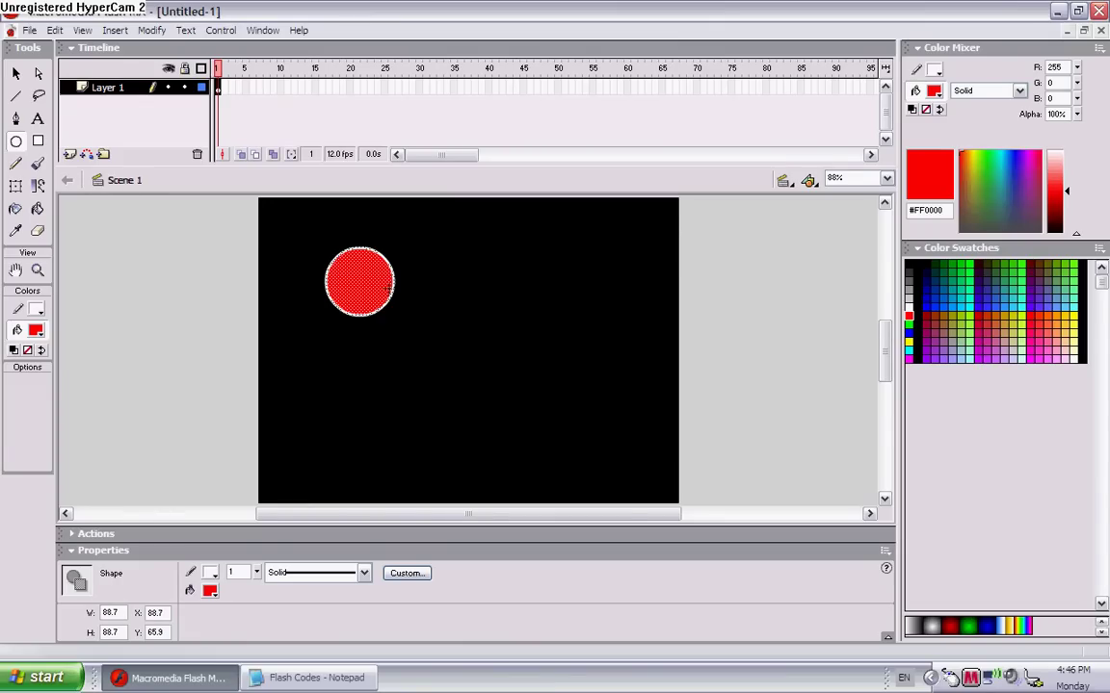
{"action": "key", "text": "F8"}
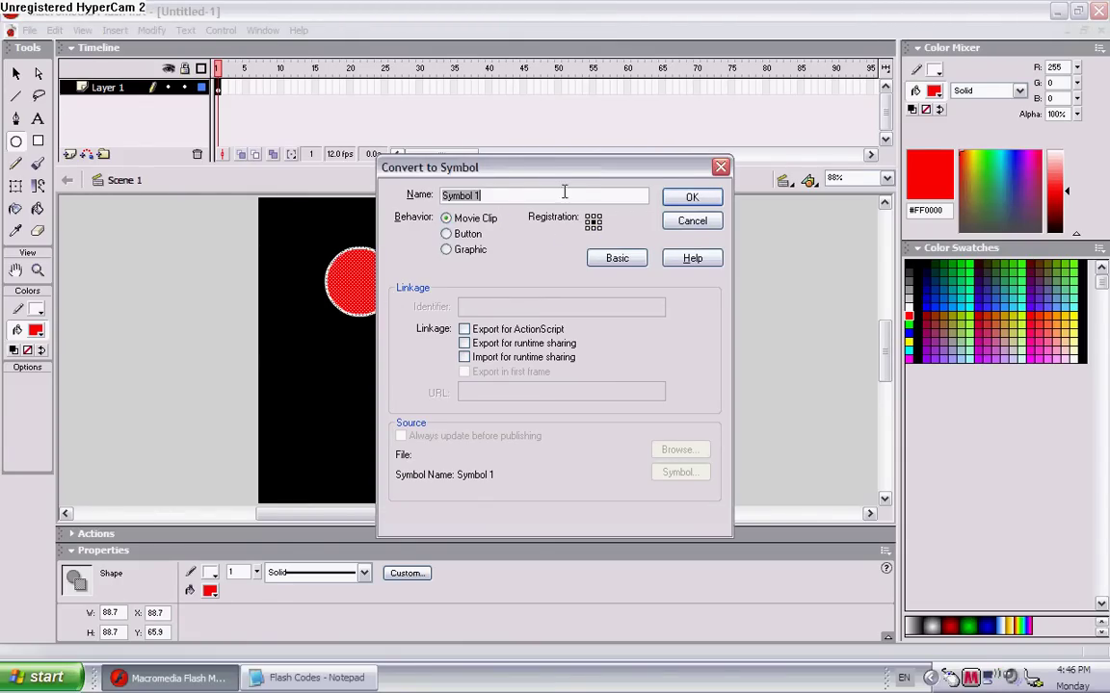
Make the circle a Movie Clip symbol named Man with instance name man
{"action": "type", "text": "Man"}
{"action": "key", "text": "Return"}
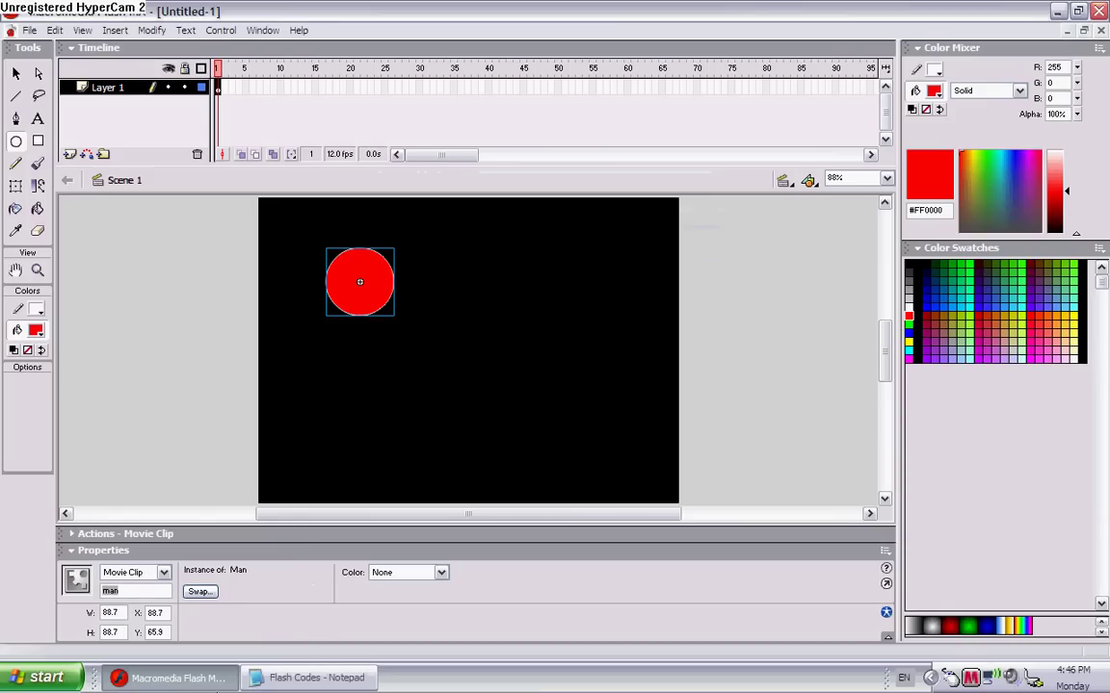
{"action": "key", "text": "Return"}
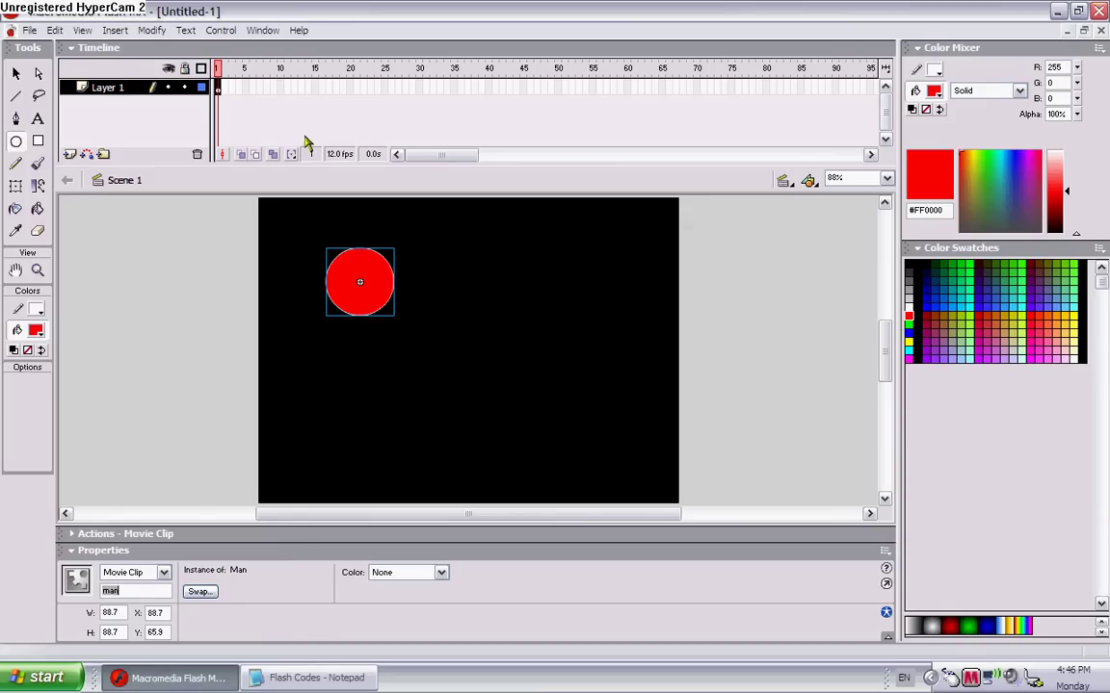
Give frame 1 of Layer 1 the auto-formatted script score = 0;
{"action": "left_click", "coordinate": [220, 90]}
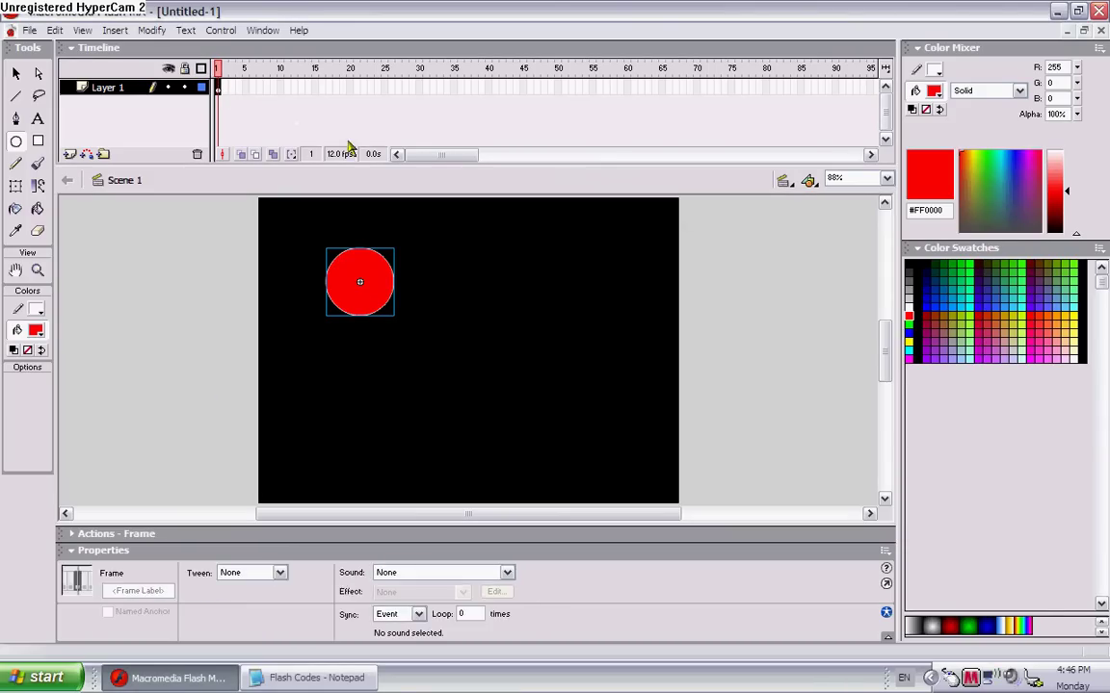
{"action": "left_click", "coordinate": [144, 534]}
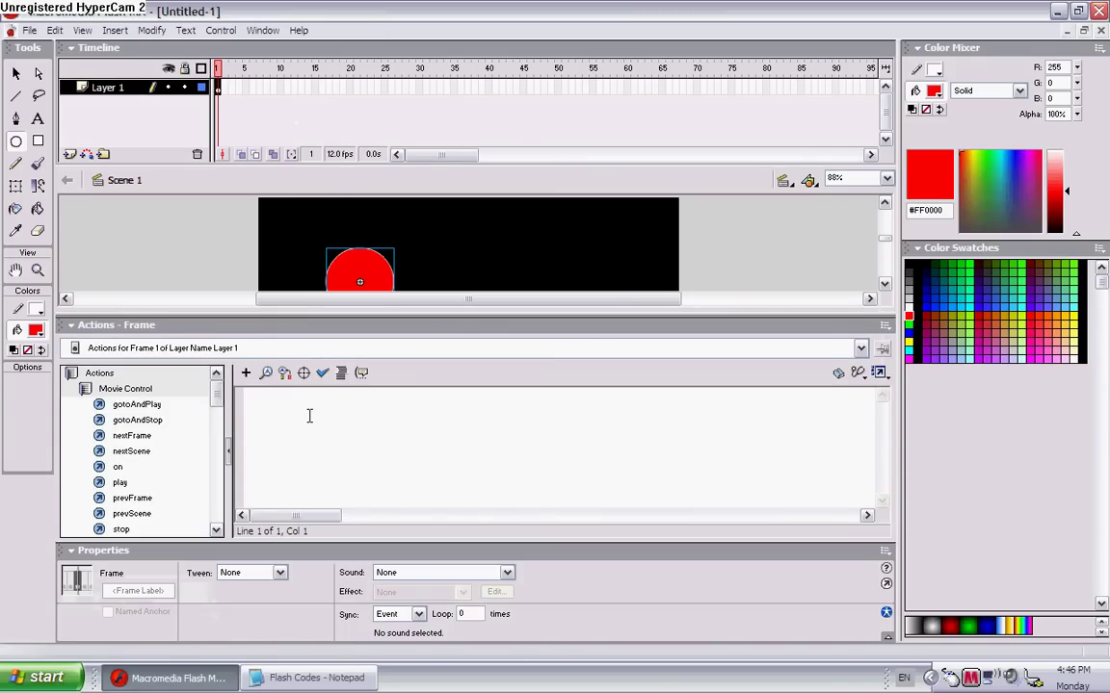
{"action": "left_click", "coordinate": [310, 415]}
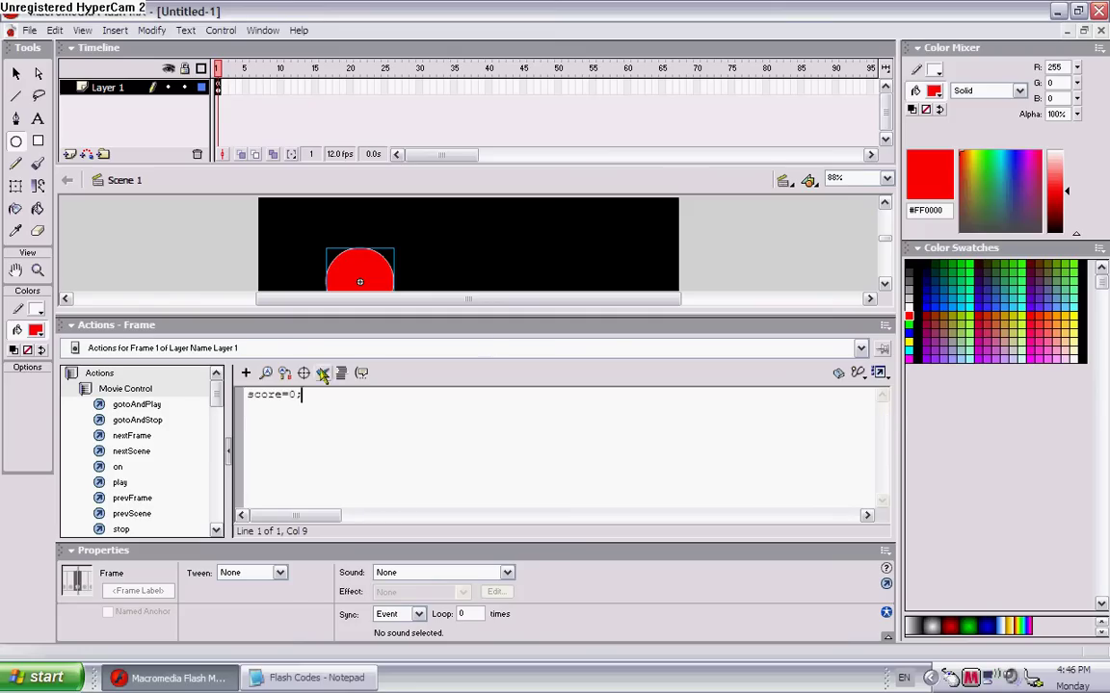
{"action": "left_click", "coordinate": [343, 374]}
{"action": "key", "text": "Return"}
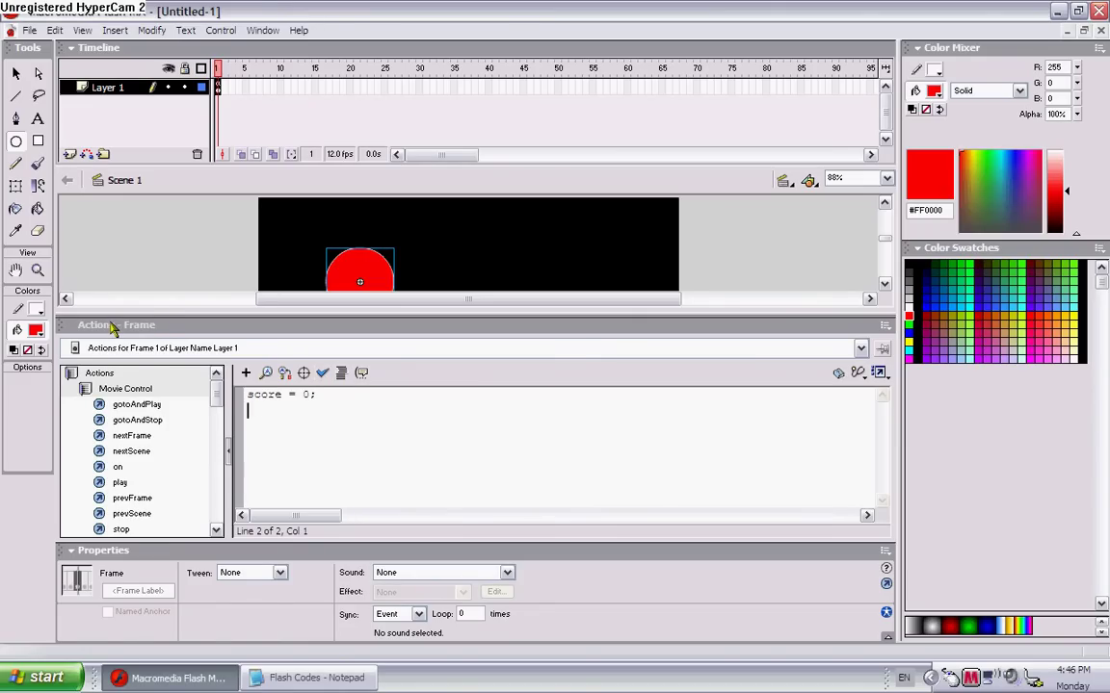
{"action": "left_click", "coordinate": [110, 327]}
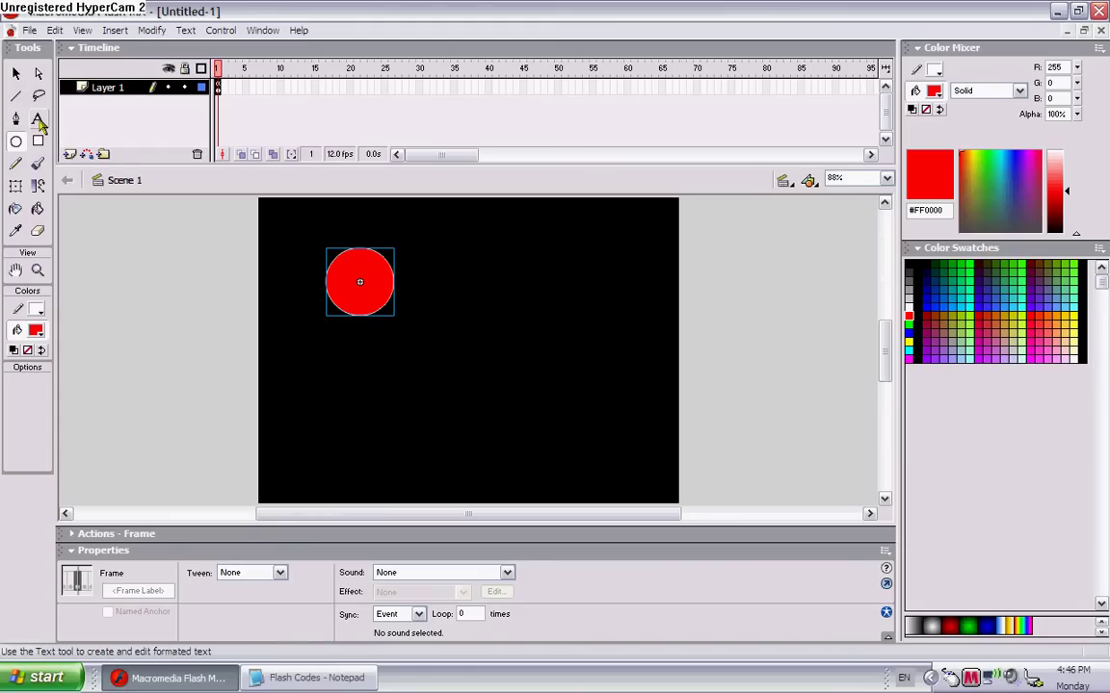
Create a 96-pt Cambria 'Score' text and colour it white
{"action": "left_click", "coordinate": [39, 119]}
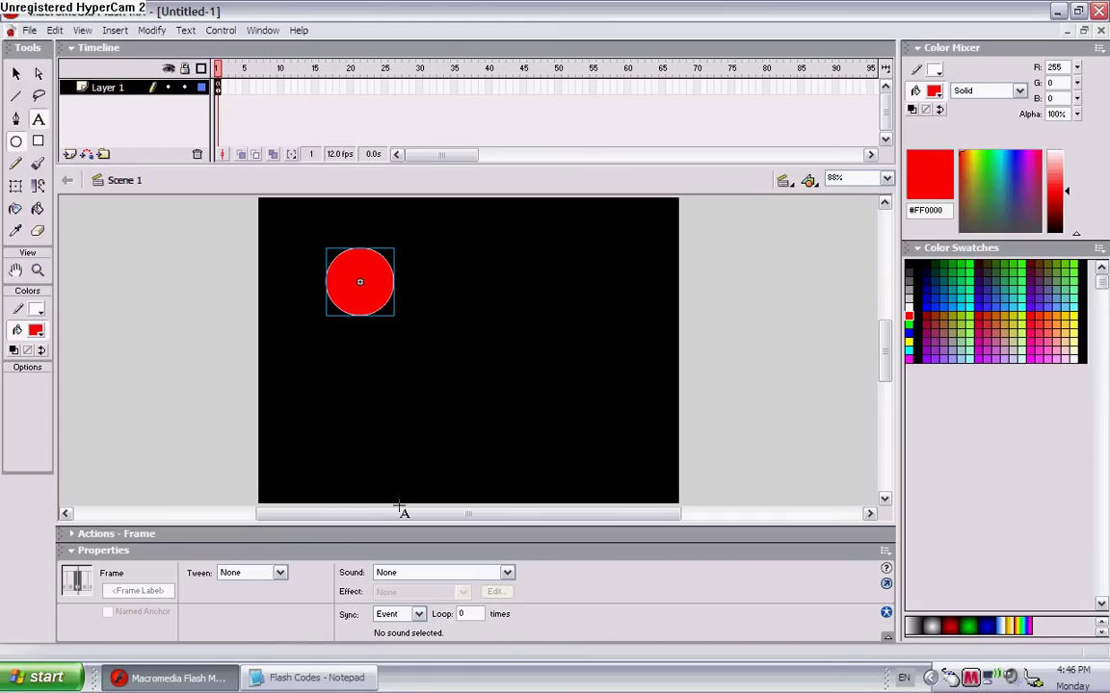
{"action": "left_click", "coordinate": [438, 228]}
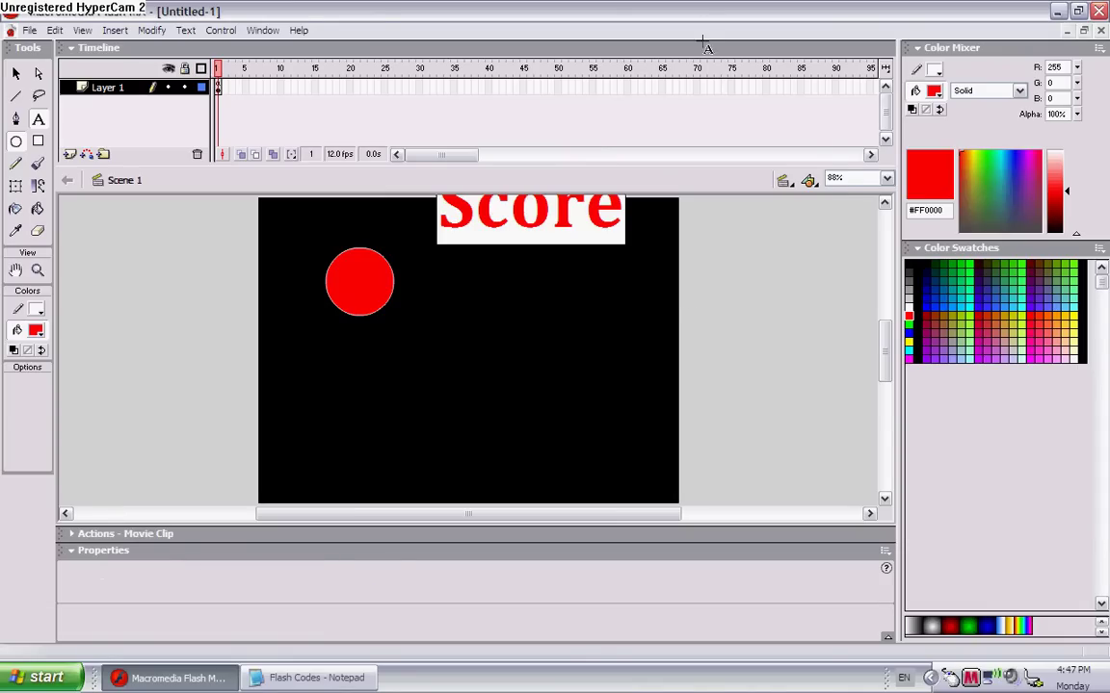
{"action": "left_click_drag", "start_coordinate": [624, 221], "coordinate": [373, 203]}
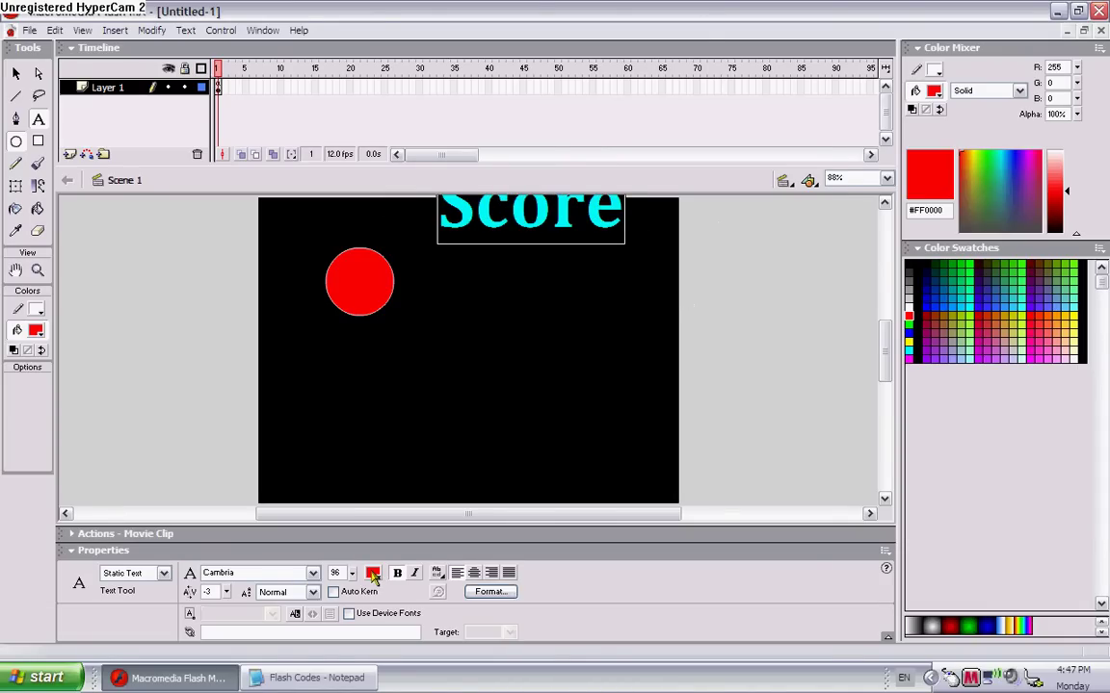
{"action": "left_click", "coordinate": [374, 574]}
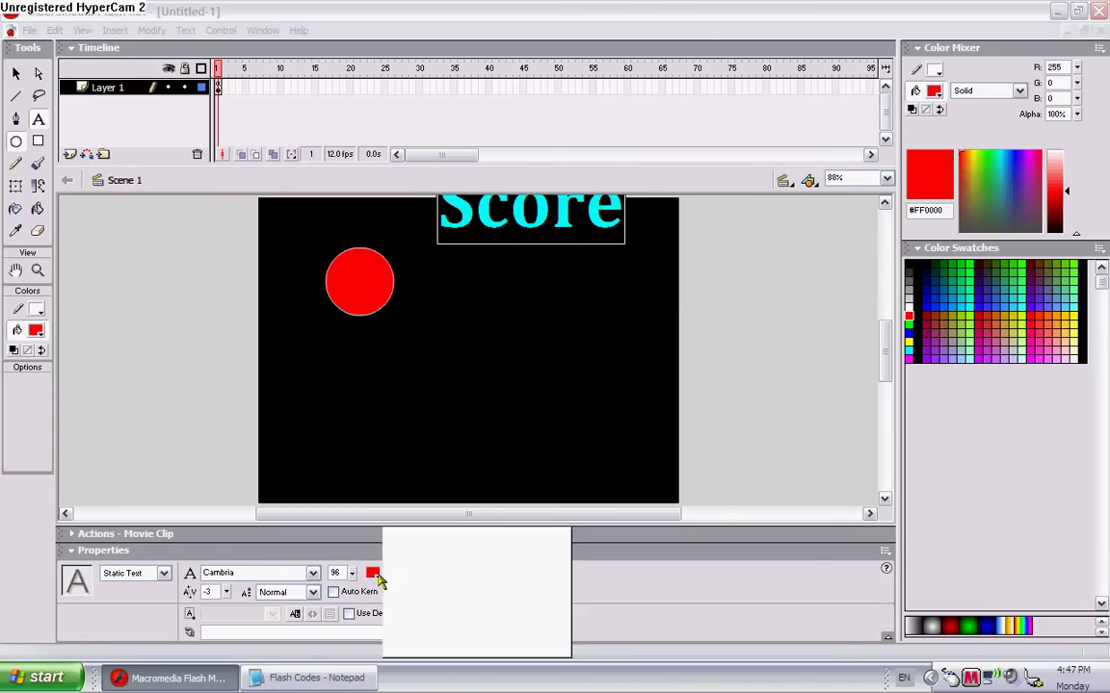
{"action": "left_click", "coordinate": [391, 583]}
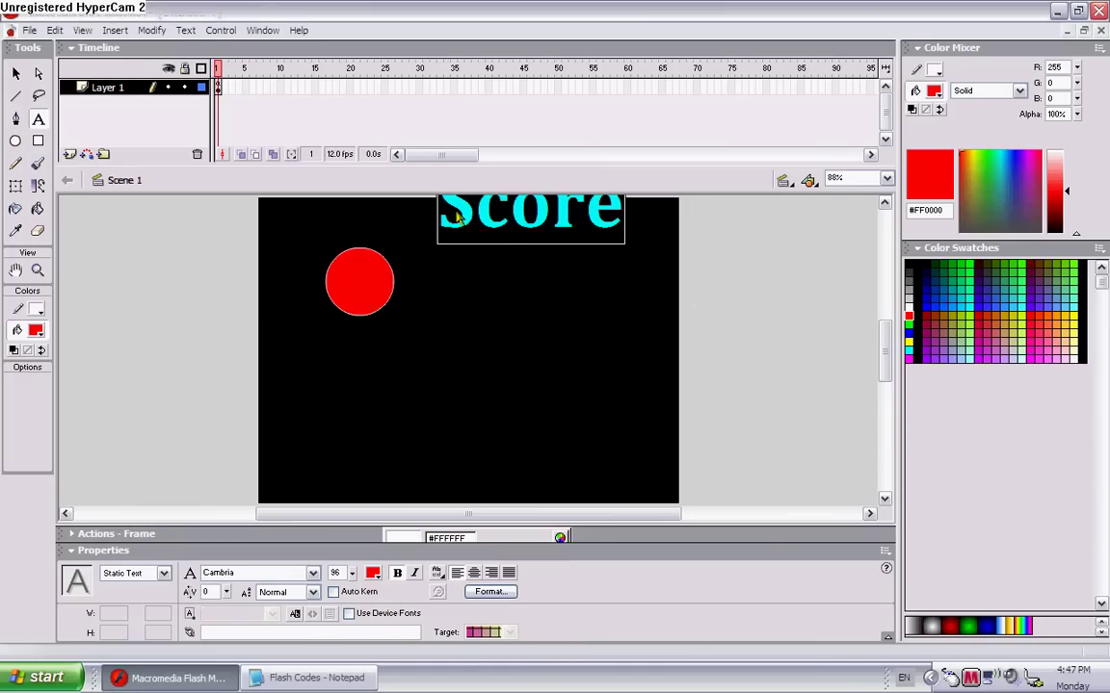
Move the Score label to the stage's lower left and reopen its text for editing
{"action": "left_click", "coordinate": [484, 253]}
{"action": "left_click_drag", "start_coordinate": [483, 254], "coordinate": [331, 504]}
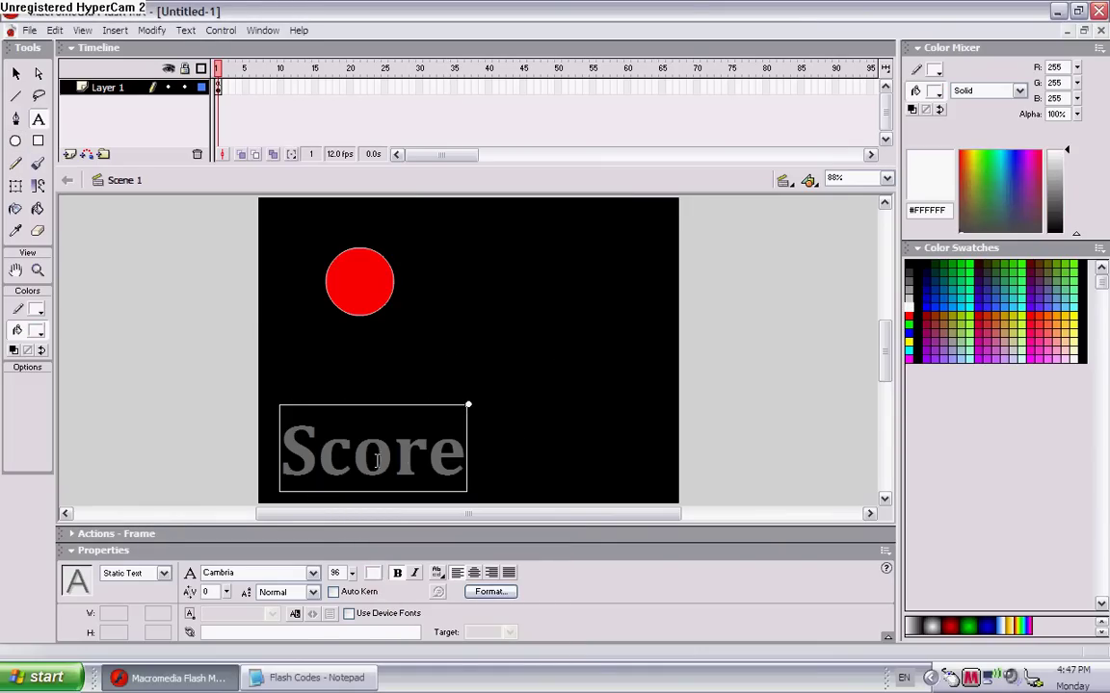
{"action": "double_click", "coordinate": [450, 453]}
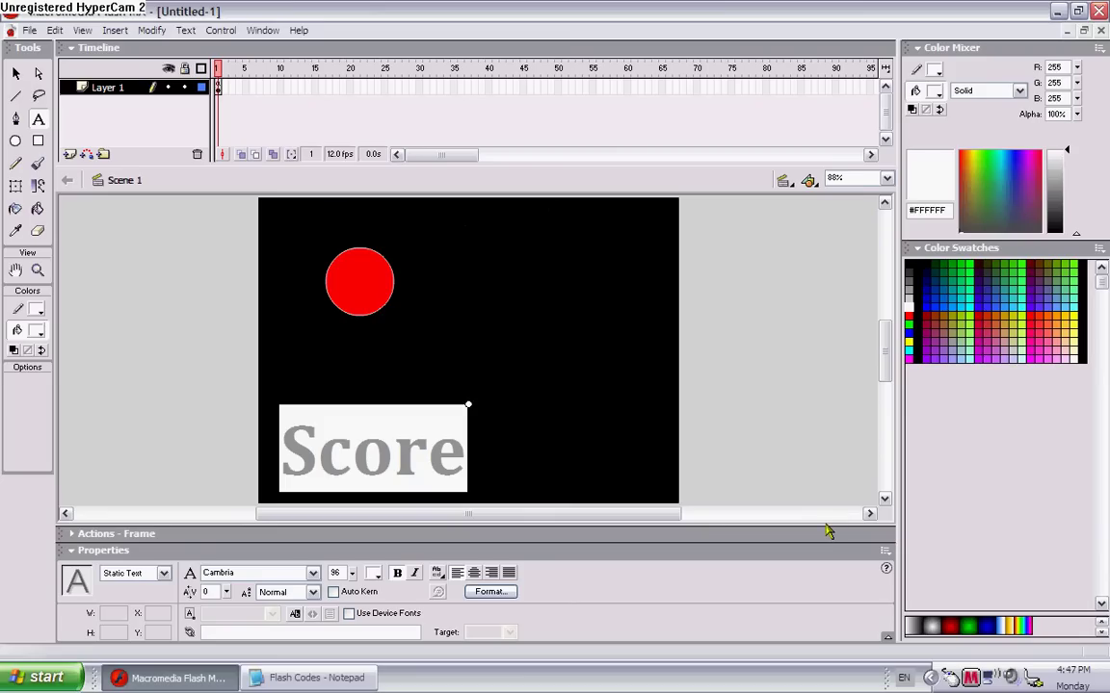
Finish the label as 'Score:' and draw a Dynamic Text field beside it
{"action": "type", "text": ":"}
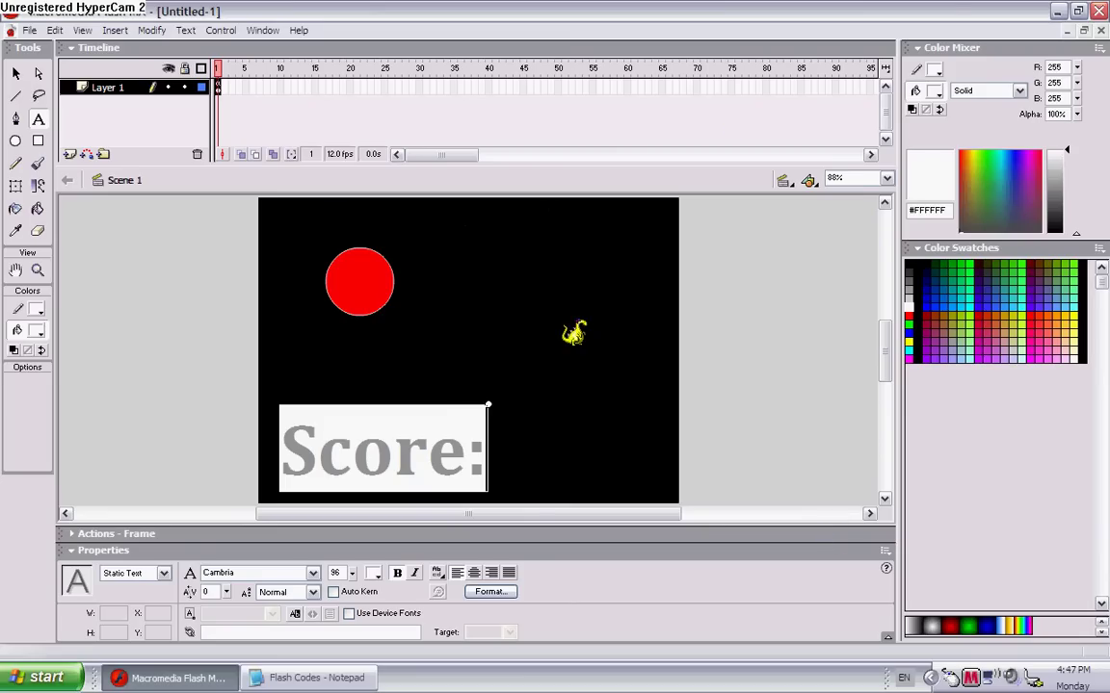
{"action": "left_click", "coordinate": [569, 332]}
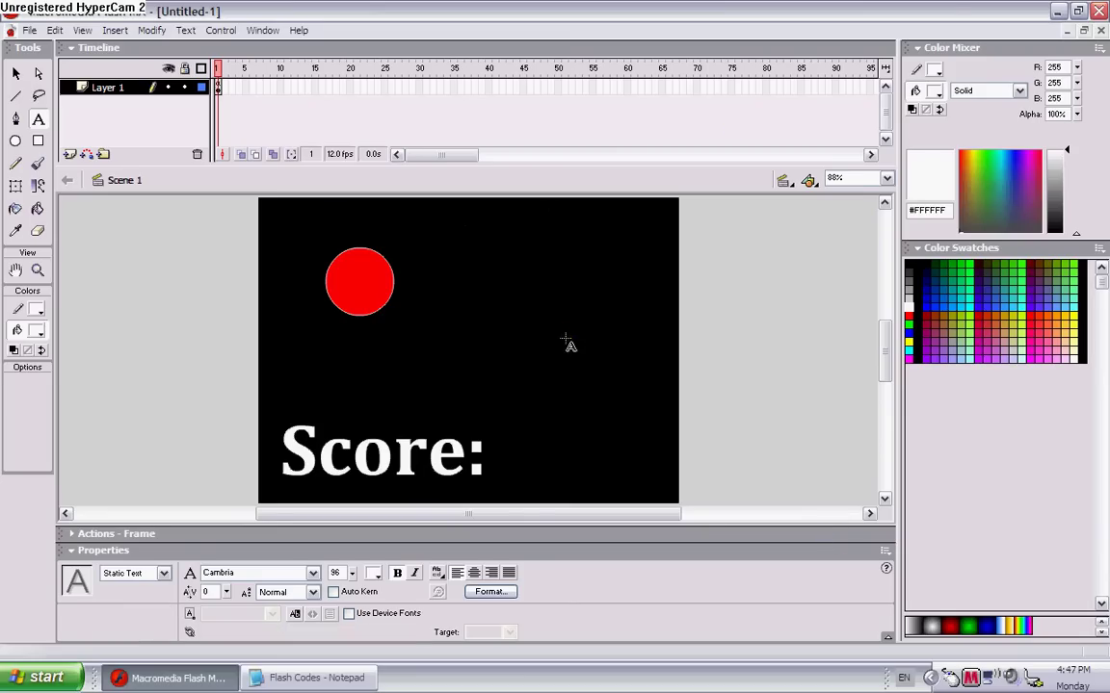
{"action": "left_click", "coordinate": [163, 573]}
{"action": "left_click", "coordinate": [145, 596]}
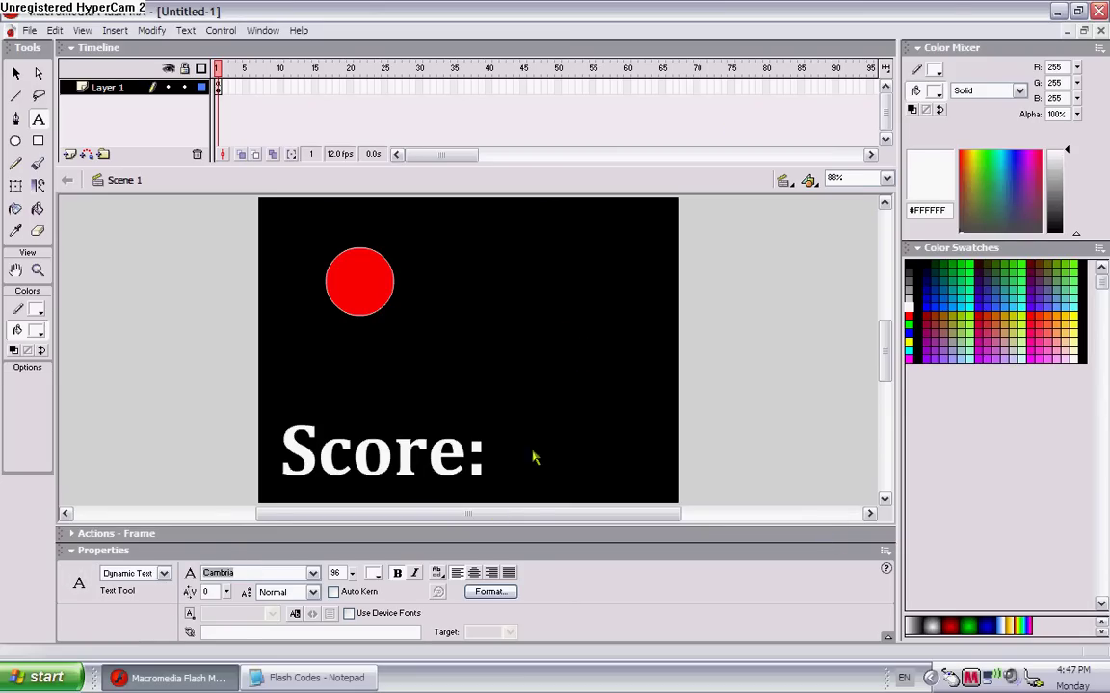
{"action": "mouse_move", "coordinate": [503, 438]}
{"action": "left_mouse_down"}
{"action": "mouse_move", "coordinate": [585, 483]}
{"action": "mouse_move", "coordinate": [599, 471]}
{"action": "left_mouse_up"}
{"action": "left_click_drag", "start_coordinate": [517, 451], "coordinate": [589, 506]}
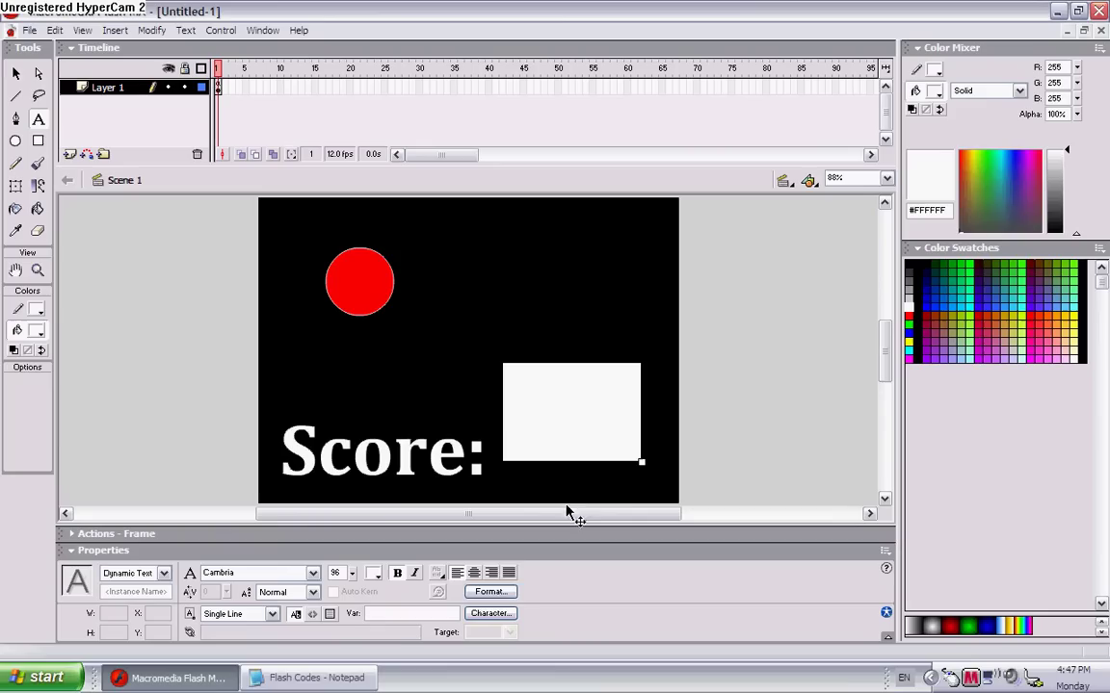
Bind the dynamic text field to the variable score
{"action": "left_click", "coordinate": [421, 612]}
{"action": "type", "text": "score"}
{"action": "key", "text": "Return"}
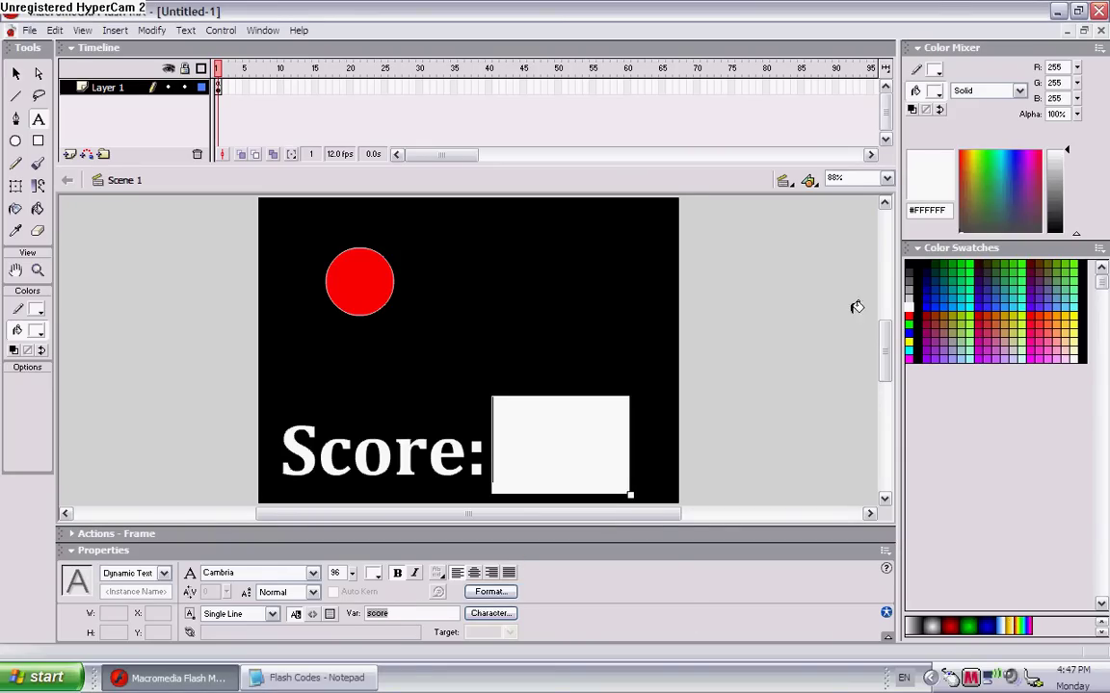
{"action": "left_click", "coordinate": [217, 32]}
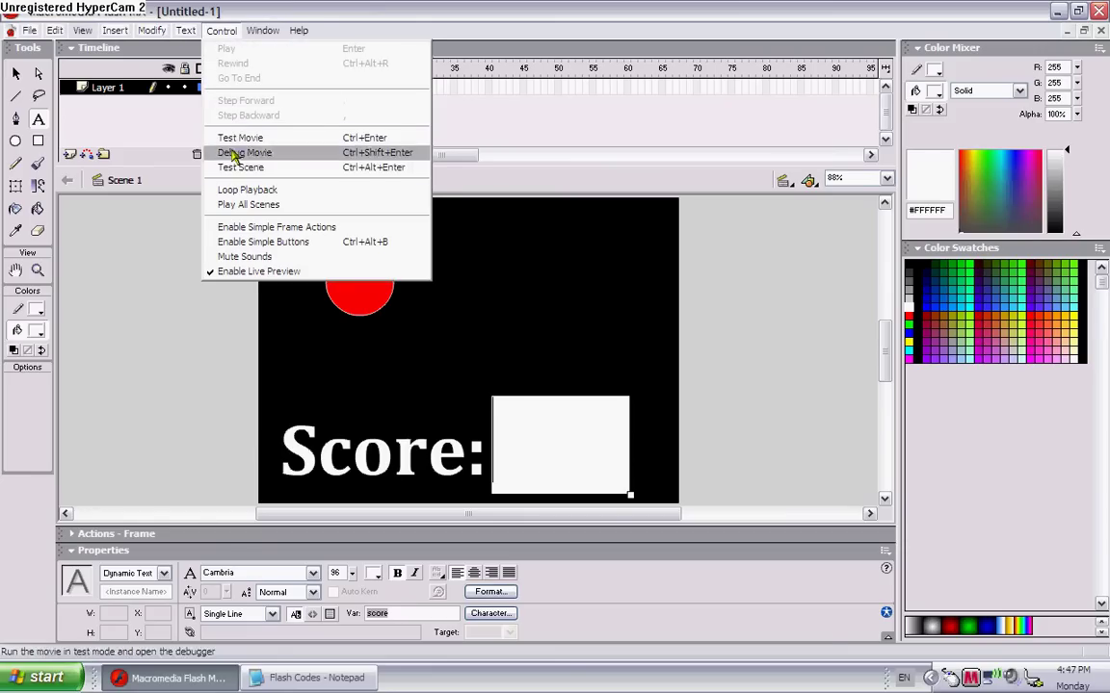
{"action": "left_click", "coordinate": [241, 137]}
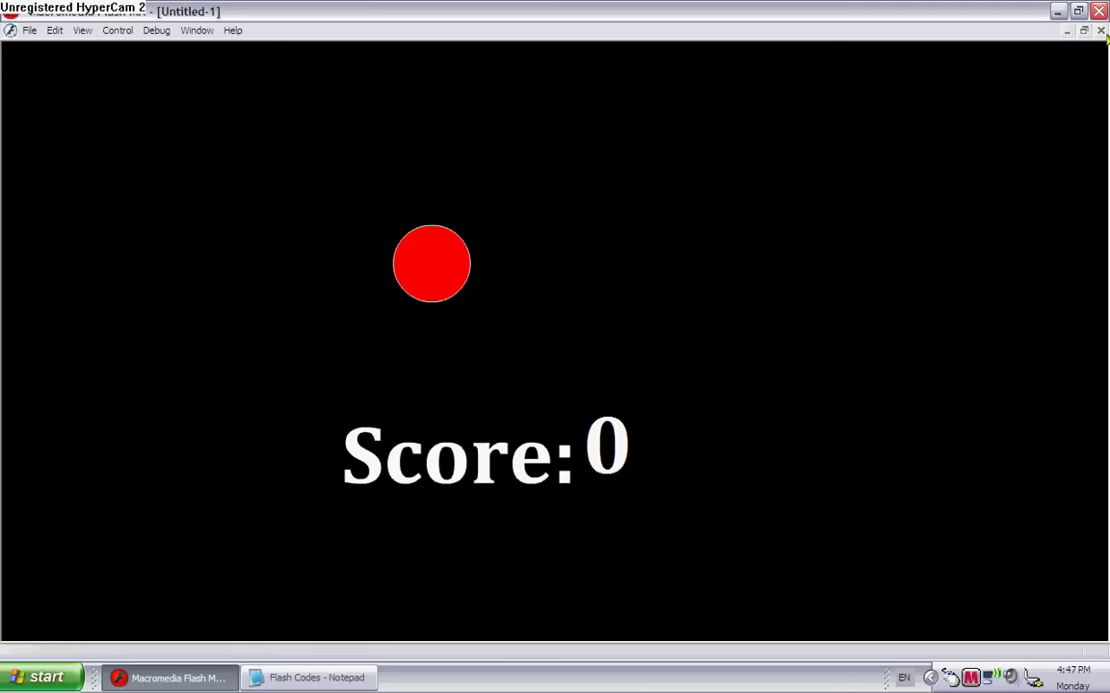
{"action": "key", "text": "ctrl+w"}
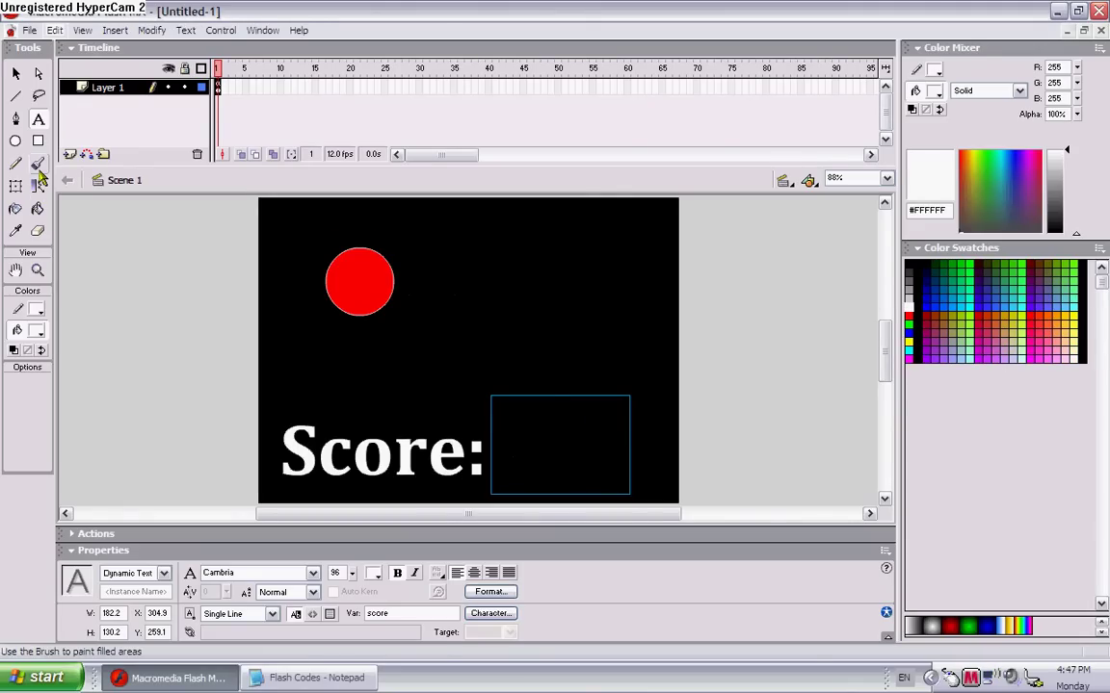
Paint a small white coin with the Brush near the stage's upper right
{"action": "left_click", "coordinate": [38, 165]}
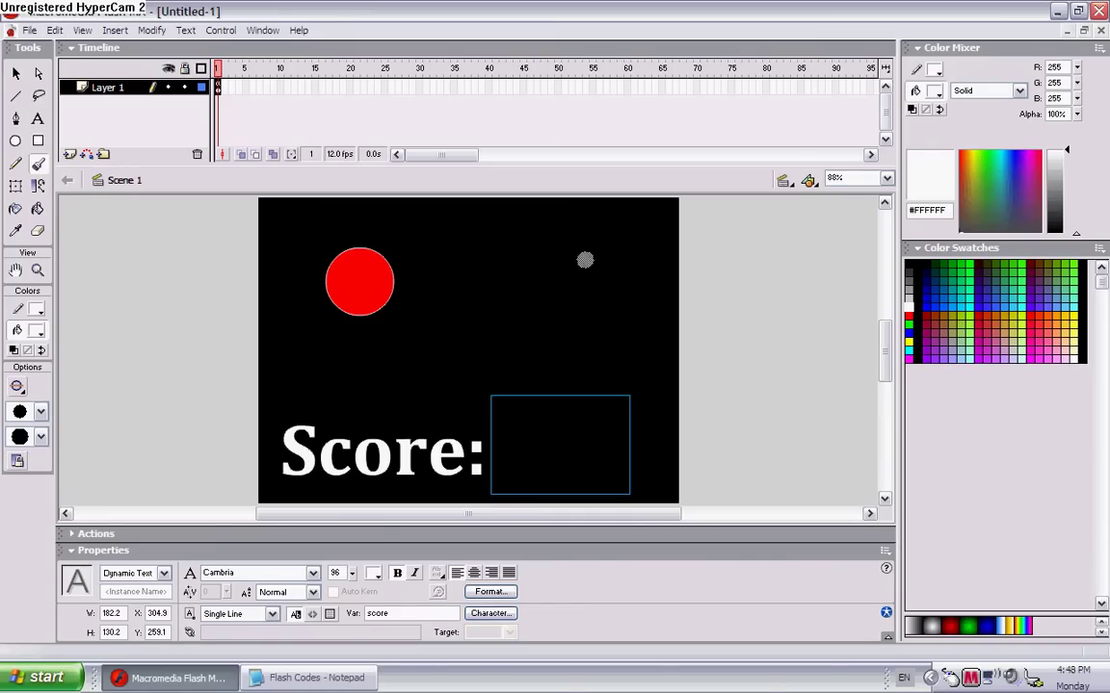
{"action": "mouse_move", "coordinate": [619, 250]}
{"action": "left_mouse_down"}
{"action": "mouse_move", "coordinate": [604, 245]}
{"action": "mouse_move", "coordinate": [650, 311]}
{"action": "left_mouse_up"}
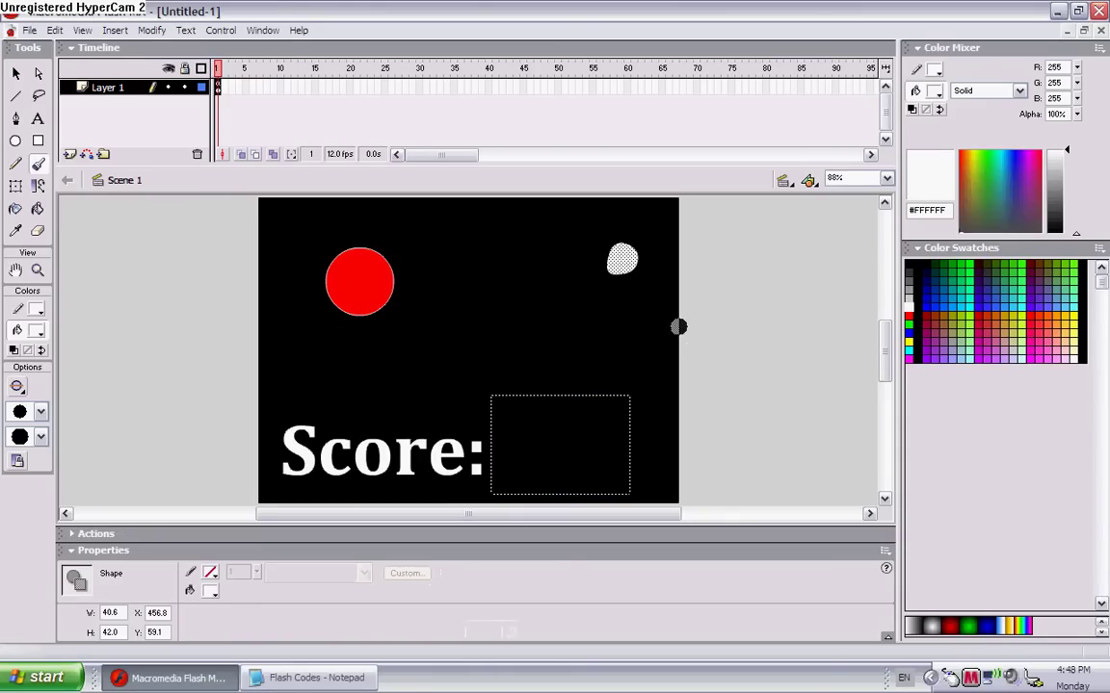
Convert the white blob into a Movie Clip symbol named Coin
{"action": "key", "text": "F8"}
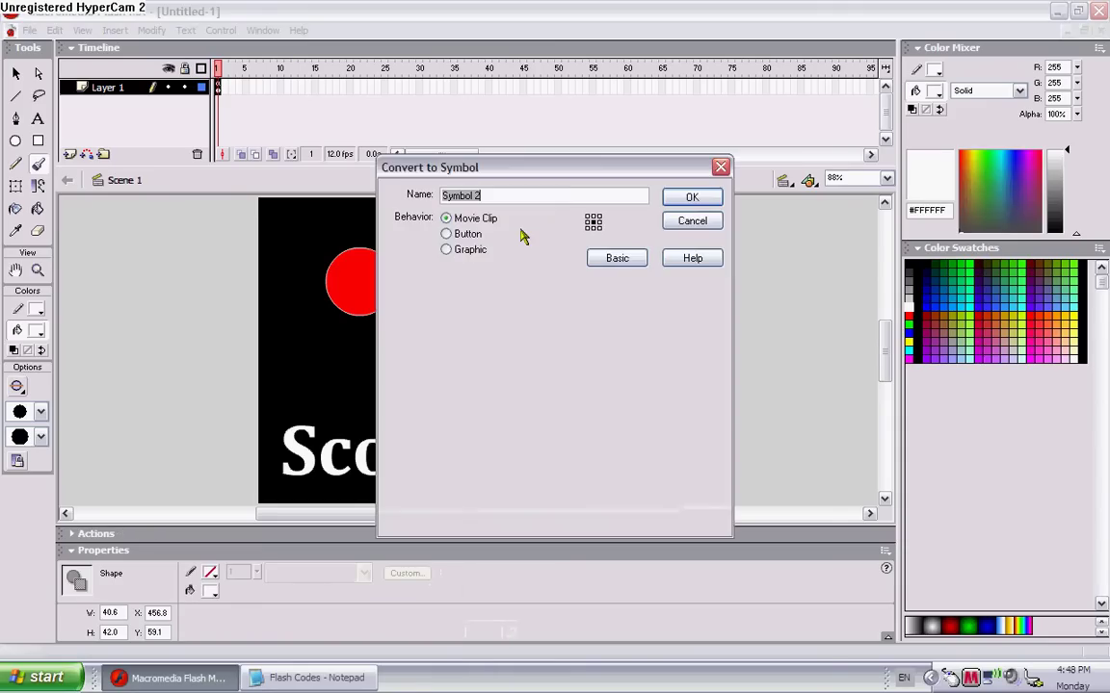
{"action": "type", "text": "C"}
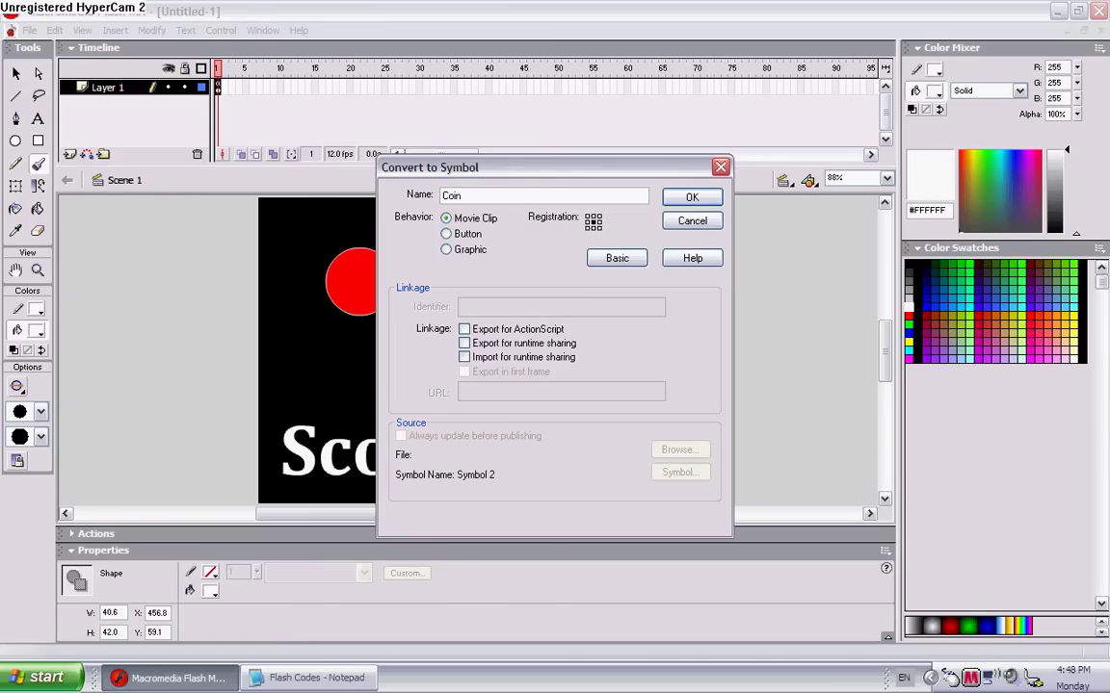
{"action": "type", "text": "oin"}
{"action": "key", "text": "Return"}
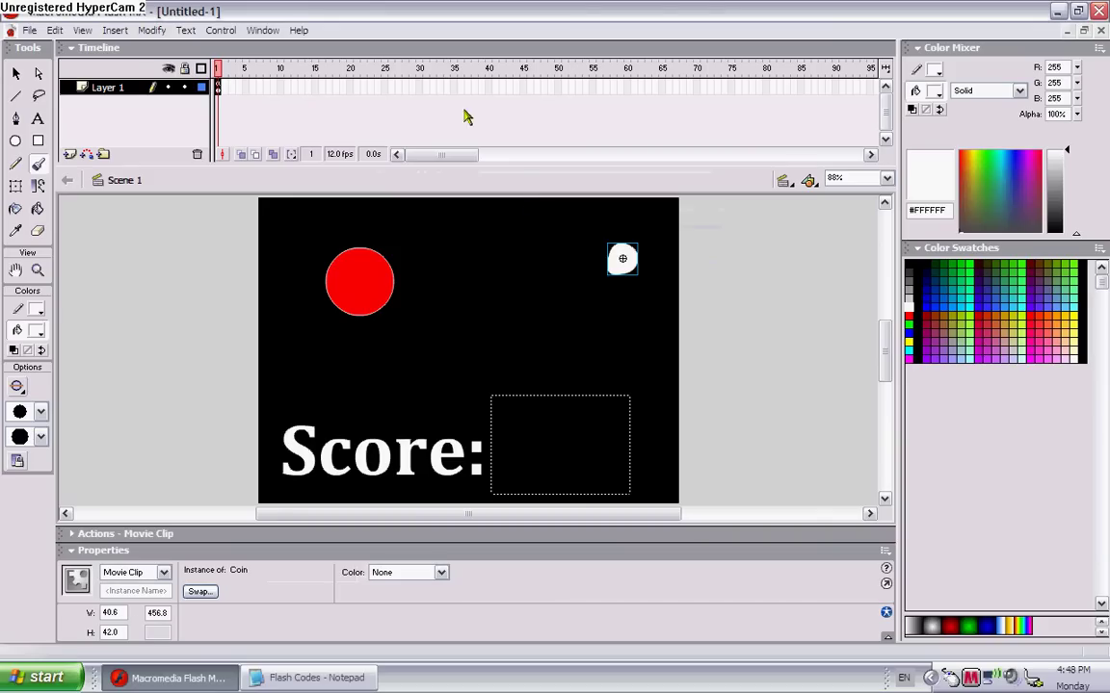
Paste the Coin/Hit code from Notepad into the Coin clip's Actions script pane
{"action": "left_click", "coordinate": [148, 535]}
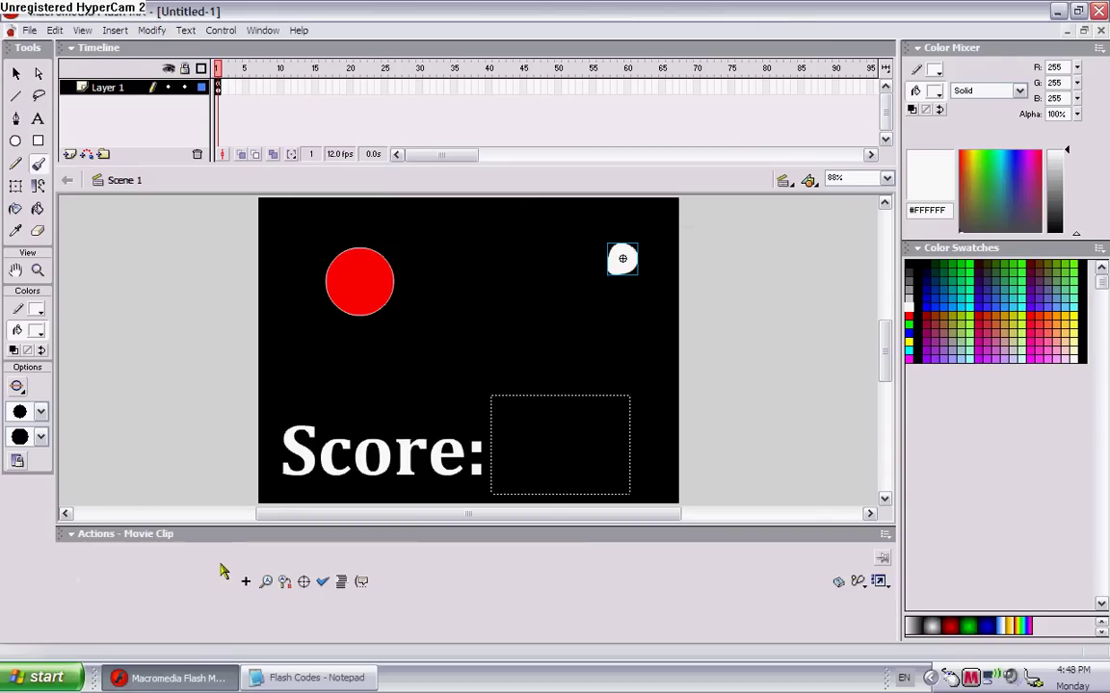
{"action": "left_click", "coordinate": [287, 680]}
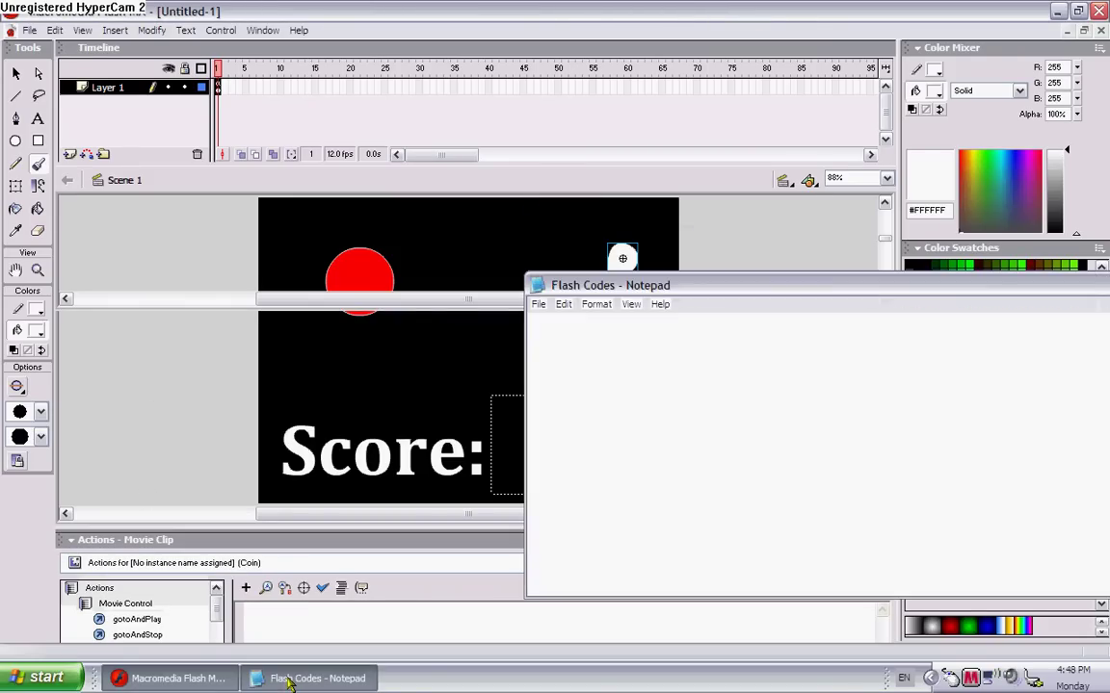
{"action": "left_click", "coordinate": [355, 420]}
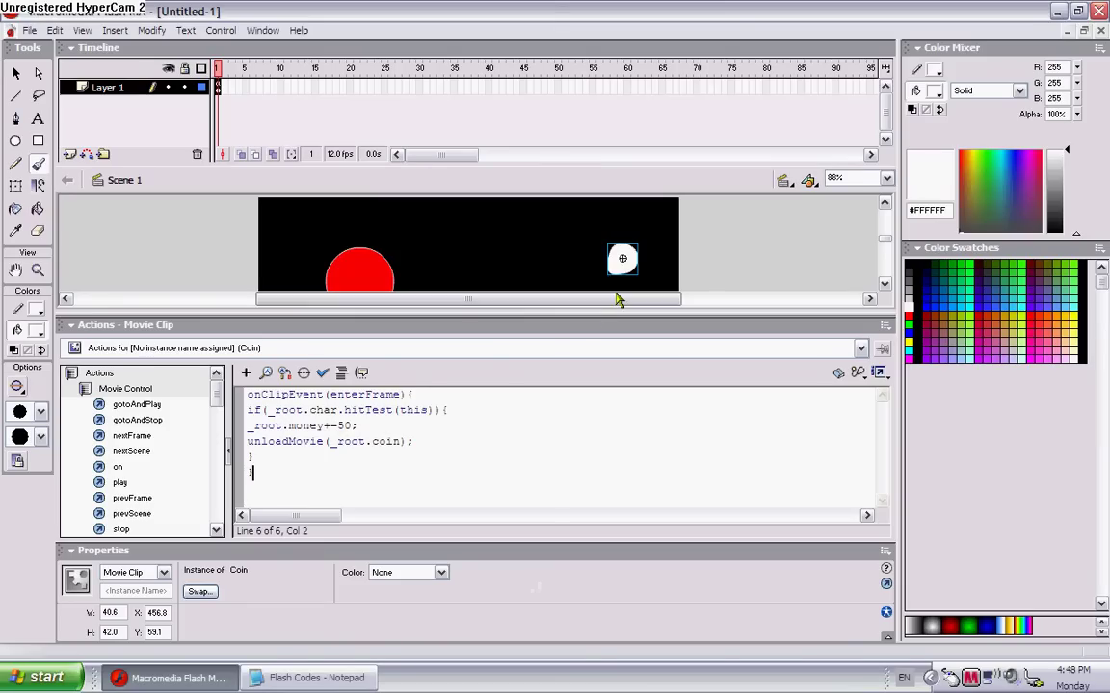
Name the instance coin and edit its script to test _root.man and add 50 to _root.score
{"action": "left_click", "coordinate": [127, 590]}
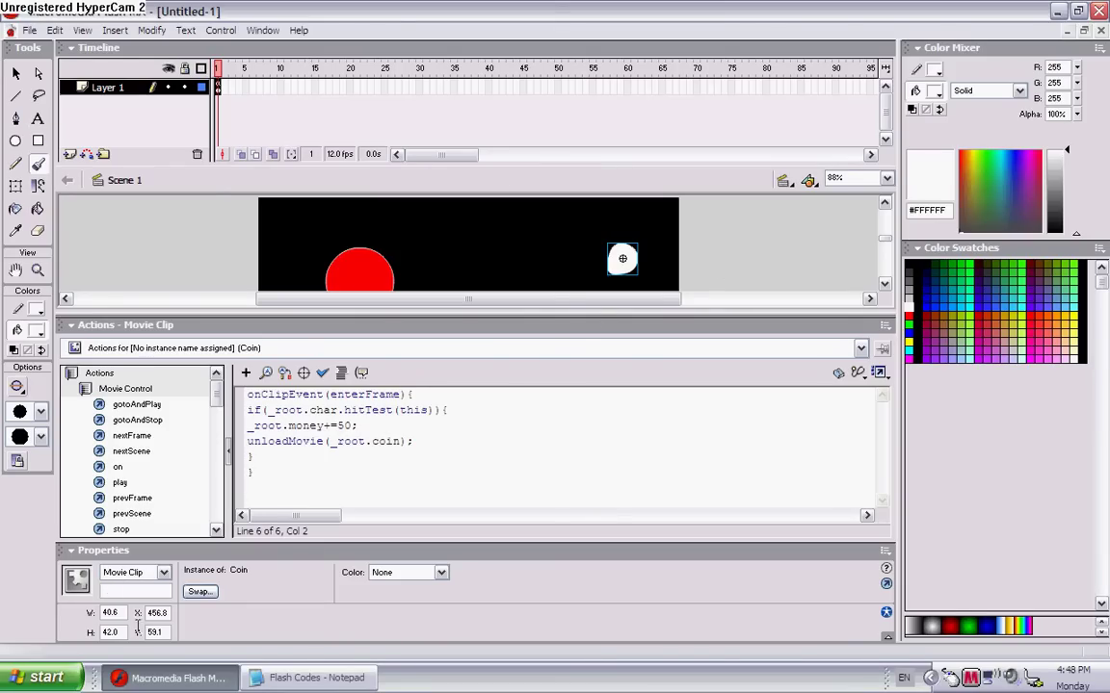
{"action": "left_click", "coordinate": [173, 678]}
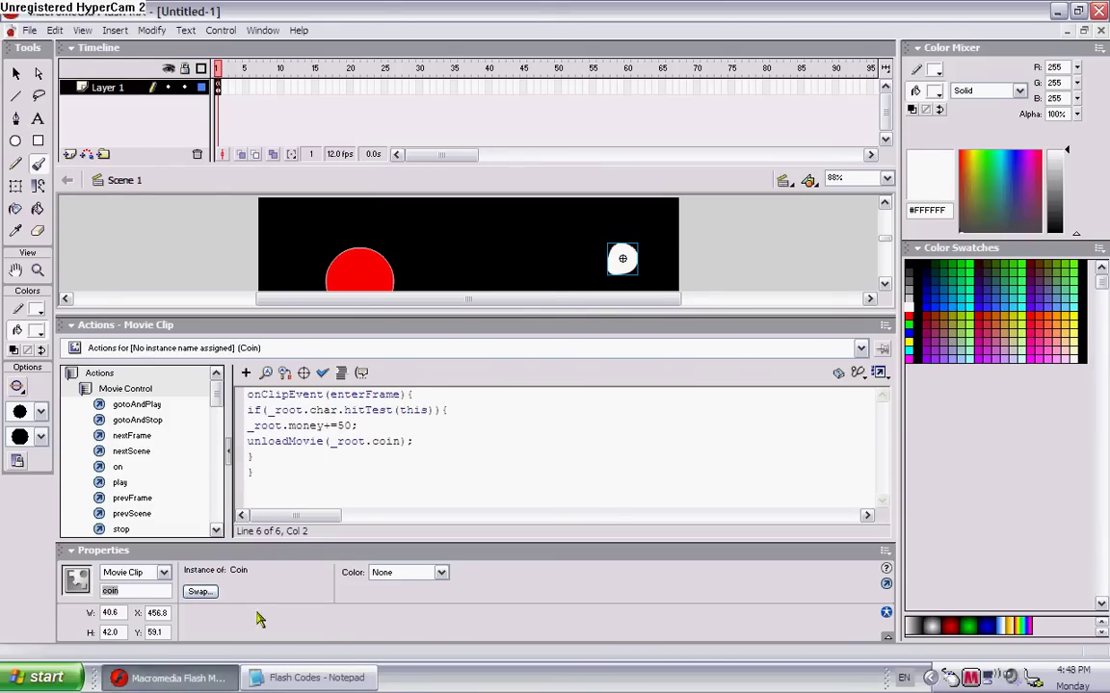
{"action": "left_click", "coordinate": [328, 426]}
{"action": "type", "text": "+"}
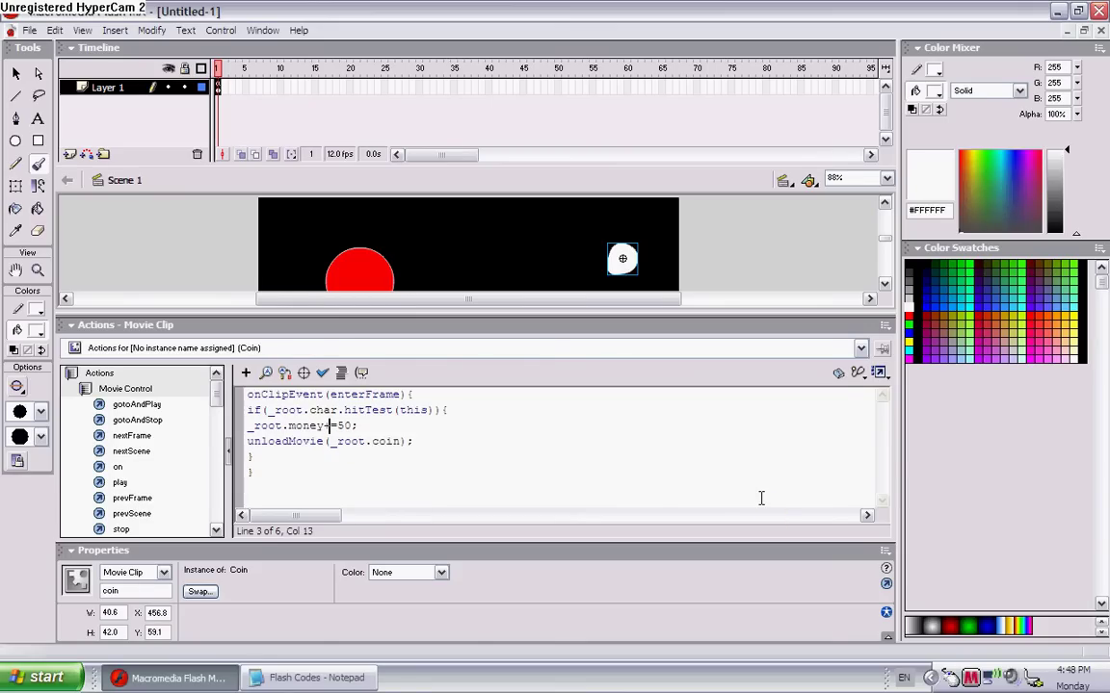
{"action": "key", "text": "Left"}
{"action": "key", "text": "Delete"}
{"action": "key", "text": "Delete"}
{"action": "key", "text": "Delete"}
{"action": "key", "text": "Delete"}
{"action": "type", "text": "mar"}
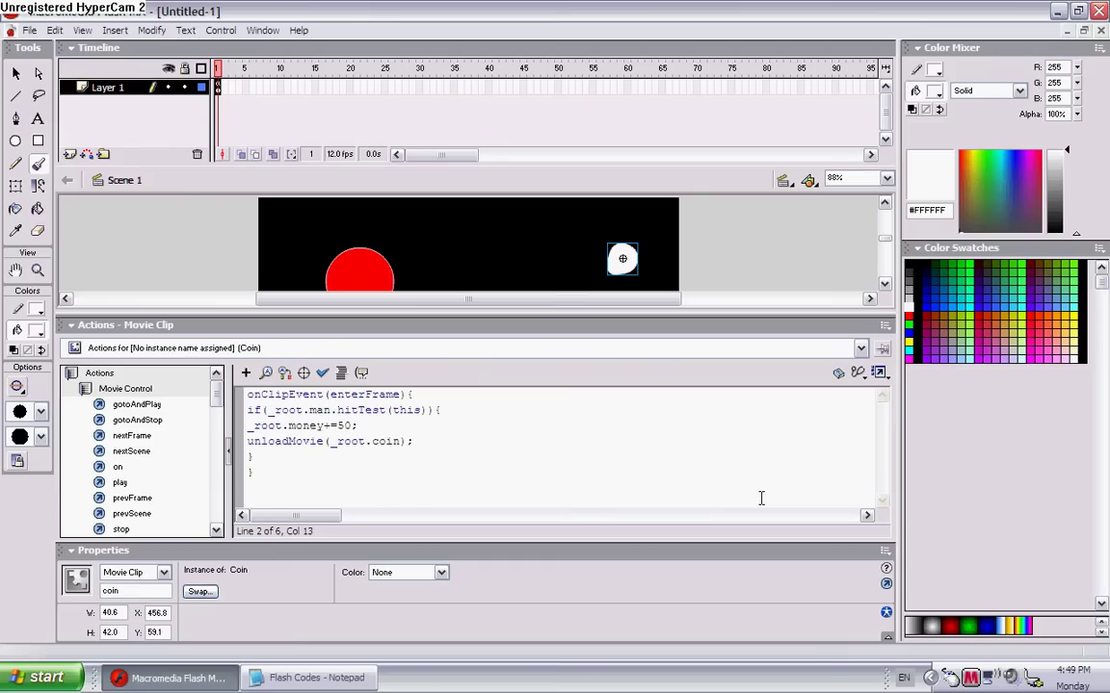
{"action": "key", "text": "BackSpace"}
{"action": "key", "text": "BackSpace"}
{"action": "key", "text": "BackSpace"}
{"action": "key", "text": "BackSpace"}
{"action": "key", "text": "BackSpace"}
{"action": "type", "text": "score"}
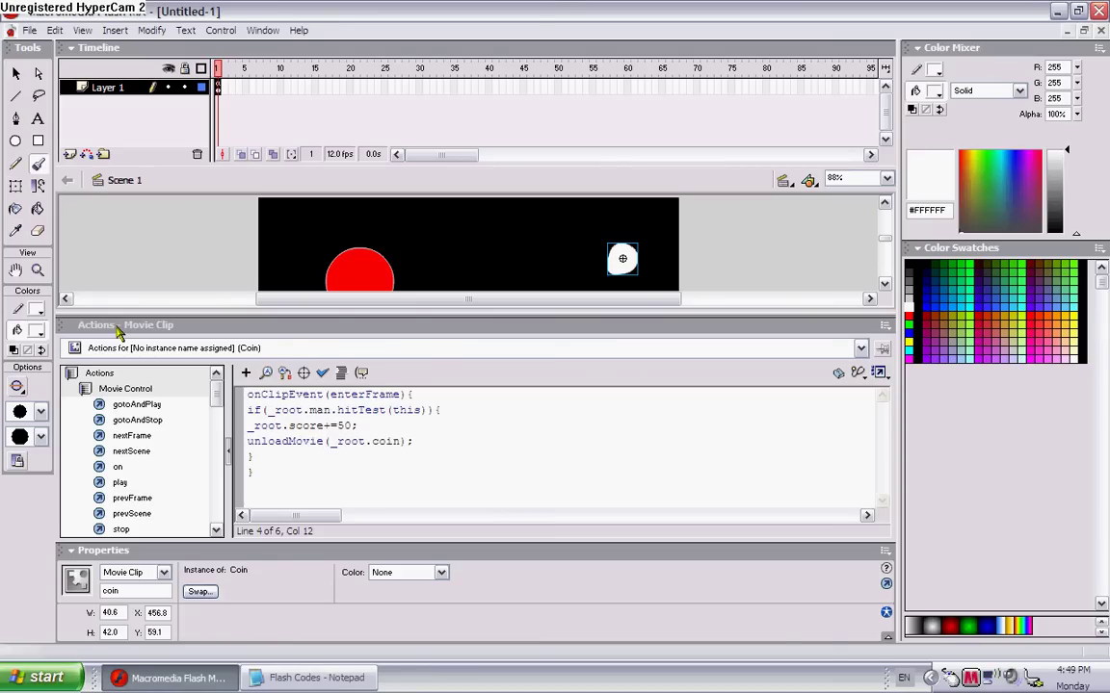
{"action": "left_click", "coordinate": [117, 328]}
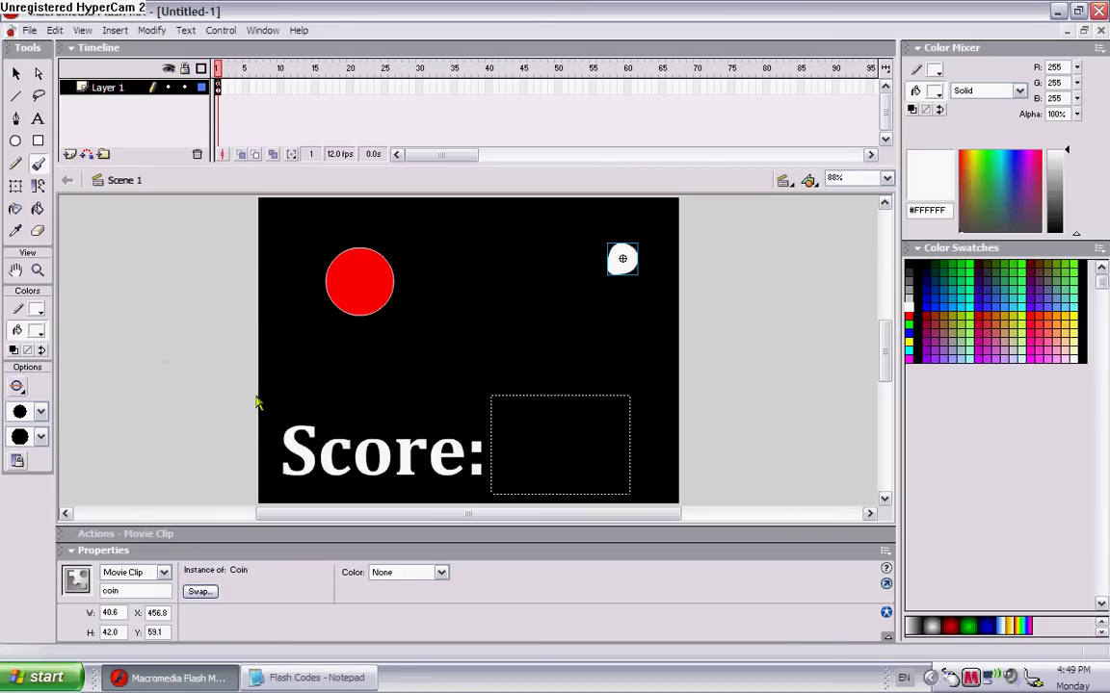
Select the red man circle on the stage and bring the Notepad code notes forward
{"action": "left_click", "coordinate": [15, 73]}
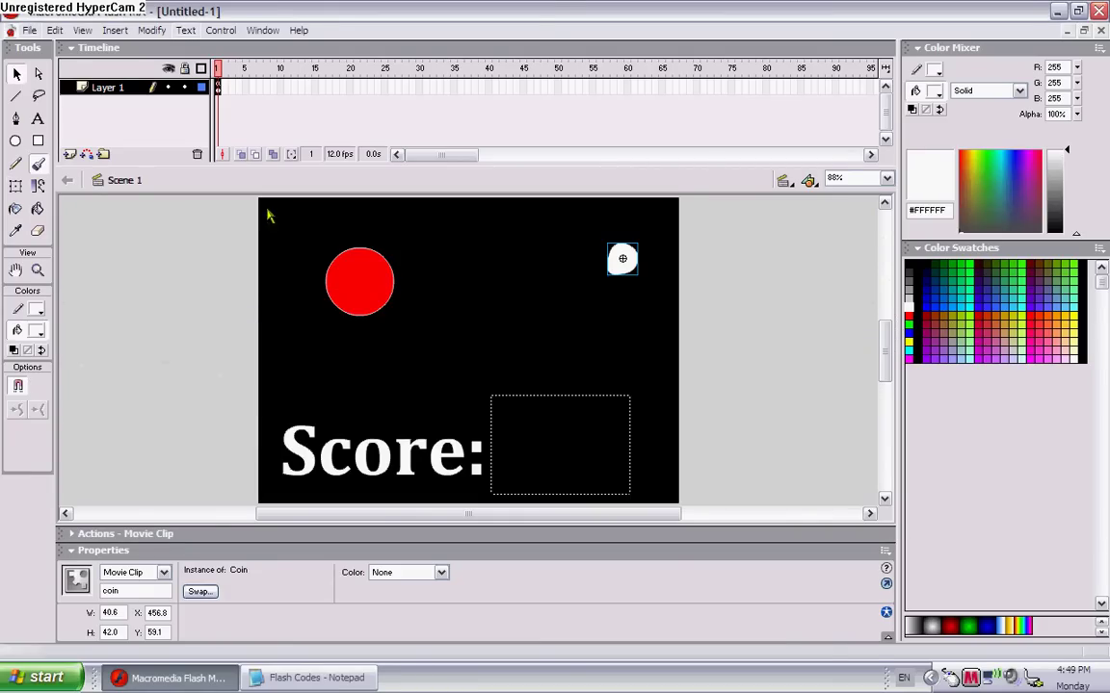
{"action": "left_click", "coordinate": [364, 289]}
{"action": "left_click", "coordinate": [318, 678]}
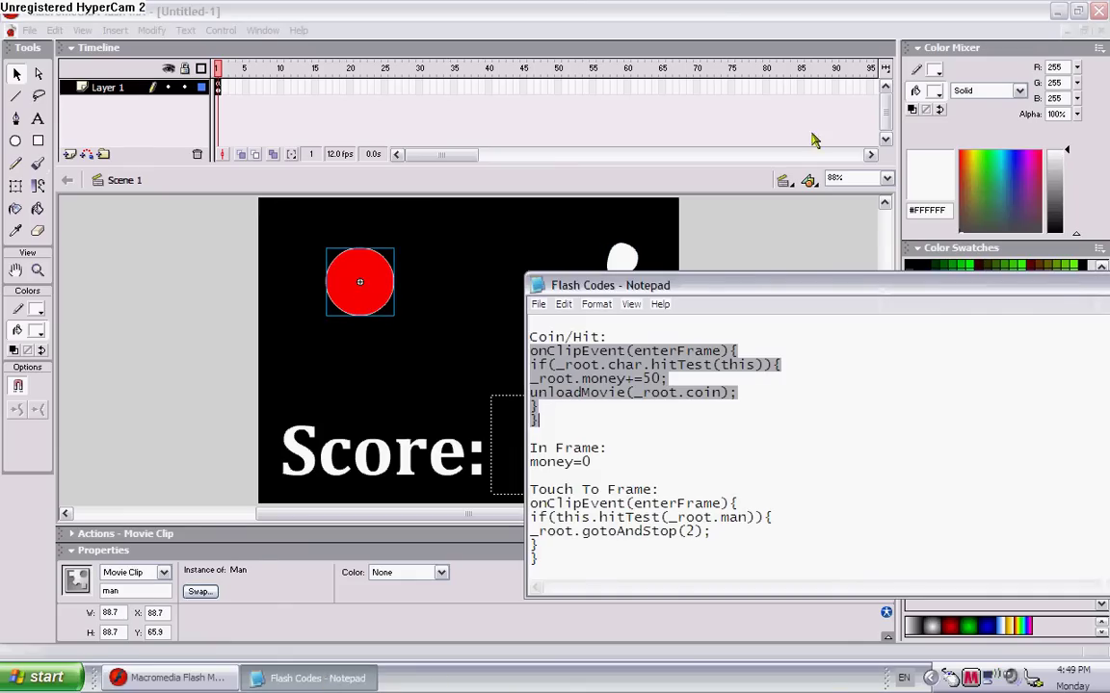
Maximize Notepad, copy the Moving Up-Down-Left-Right code, and return to Flash
{"action": "left_click_drag", "start_coordinate": [1002, 286], "coordinate": [645, 230]}
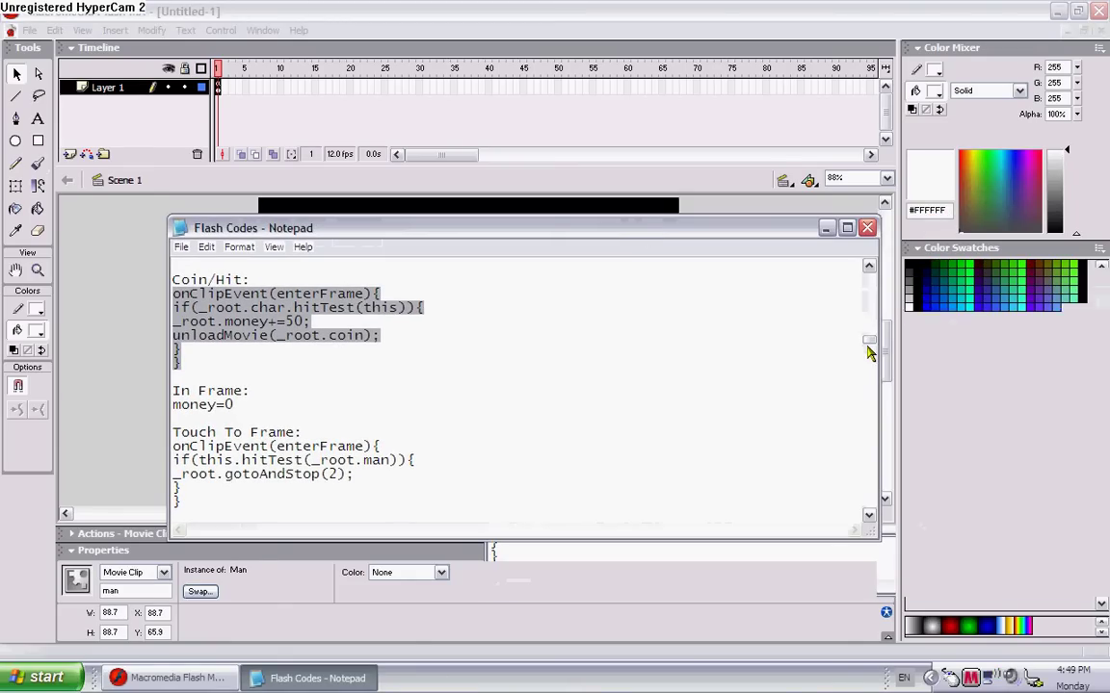
{"action": "left_click_drag", "start_coordinate": [868, 347], "coordinate": [553, 291]}
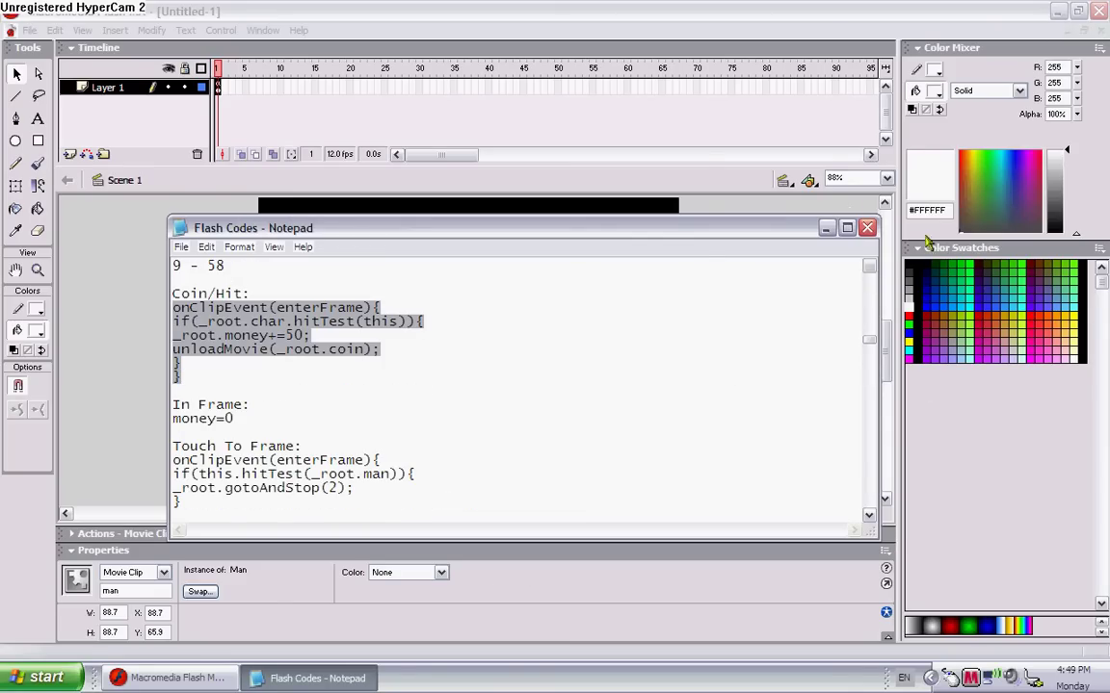
{"action": "left_click", "coordinate": [845, 229]}
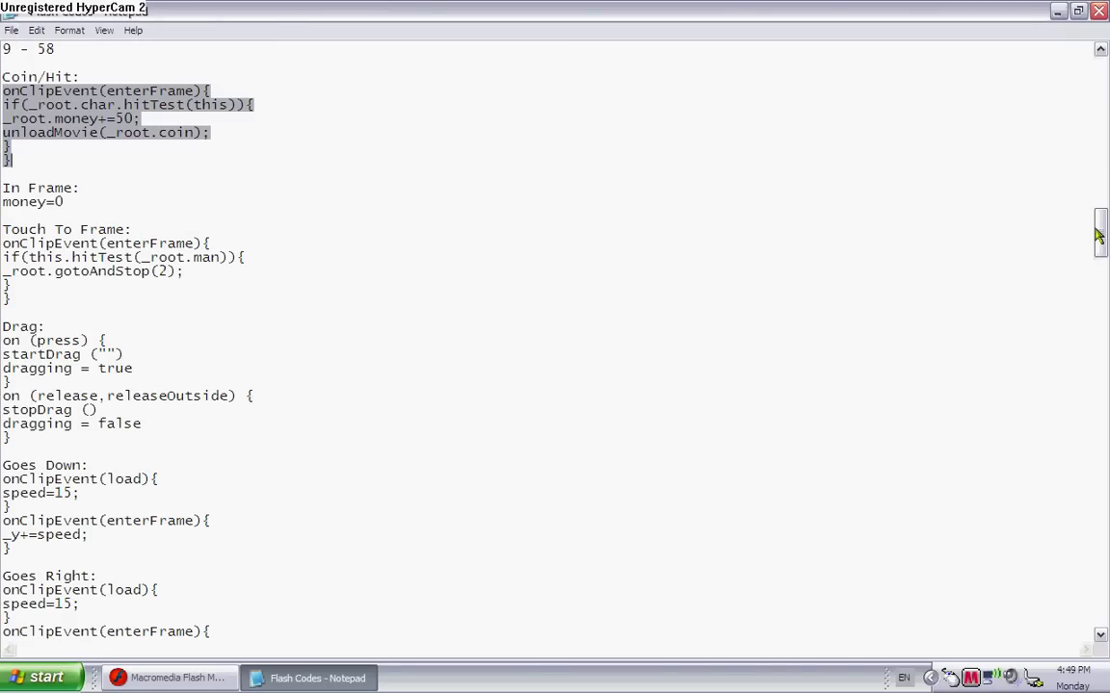
{"action": "left_click_drag", "start_coordinate": [1105, 236], "coordinate": [1103, 68]}
{"action": "scroll", "coordinate": [285, 195], "scroll_direction": "down", "scroll_amount": 5}
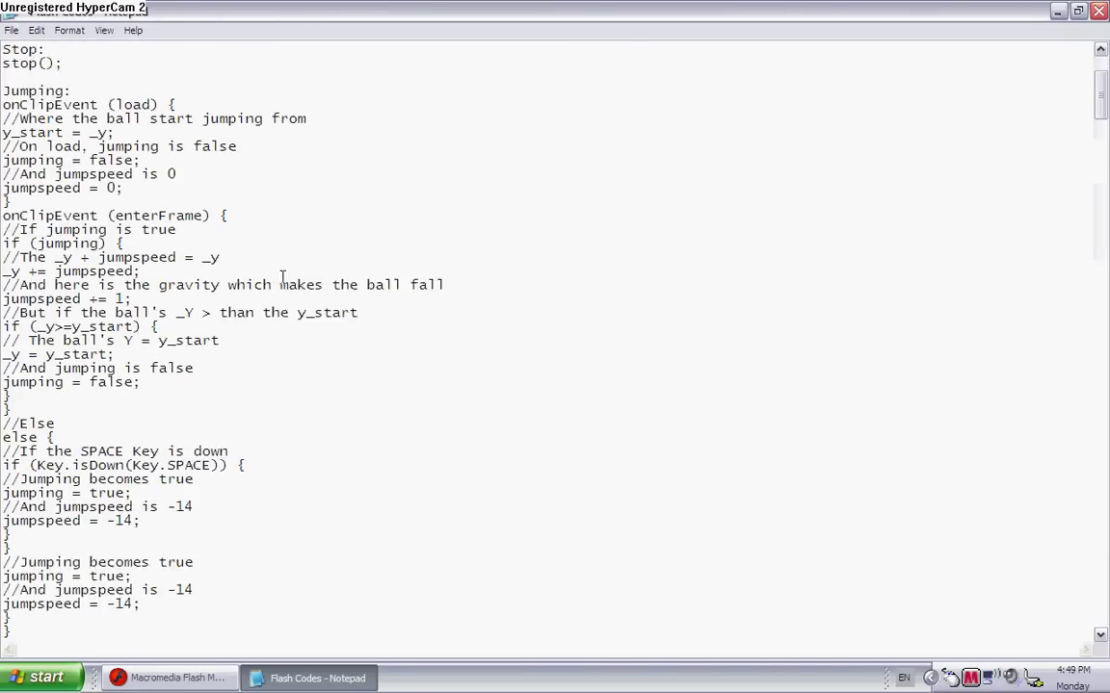
{"action": "scroll", "coordinate": [206, 368], "scroll_direction": "down", "scroll_amount": 3}
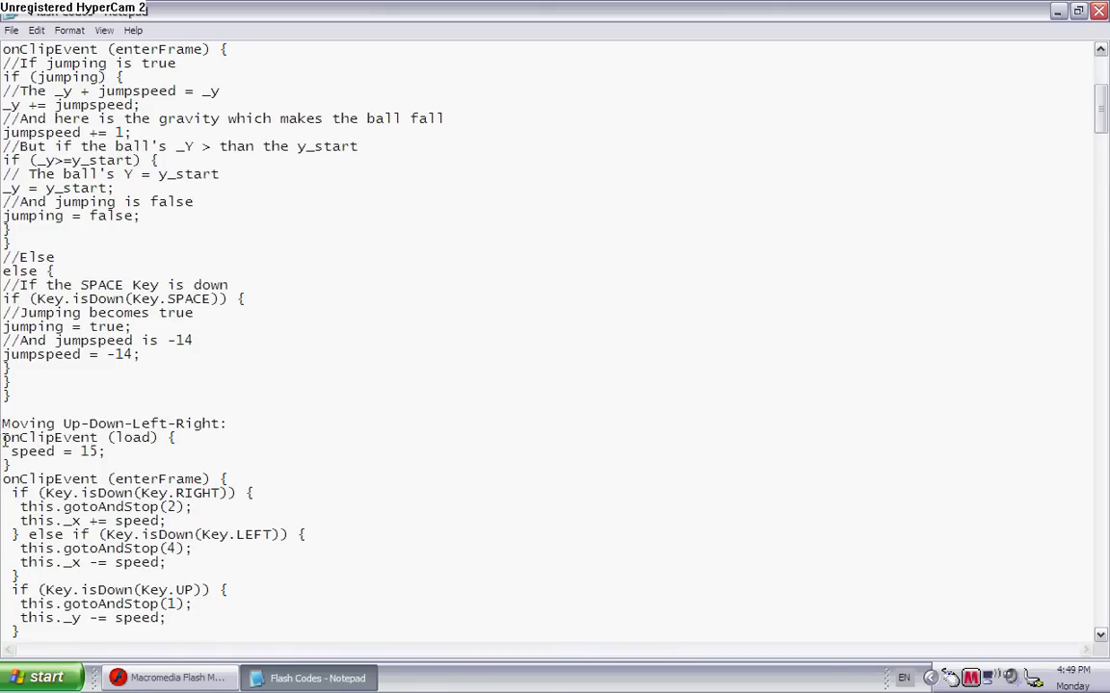
{"action": "left_click_drag", "start_coordinate": [2, 437], "coordinate": [77, 602]}
{"action": "left_click", "coordinate": [172, 679]}
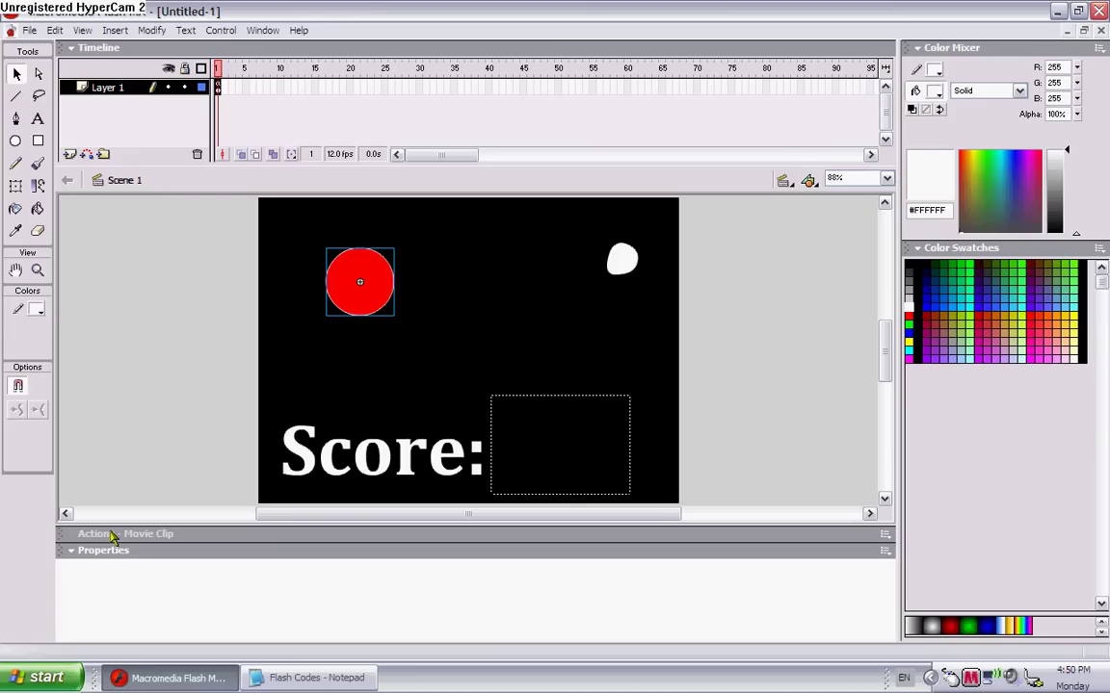
Paste the arrow-key movement code into the man circle's Actions panel and test the movie
{"action": "left_click", "coordinate": [113, 535]}
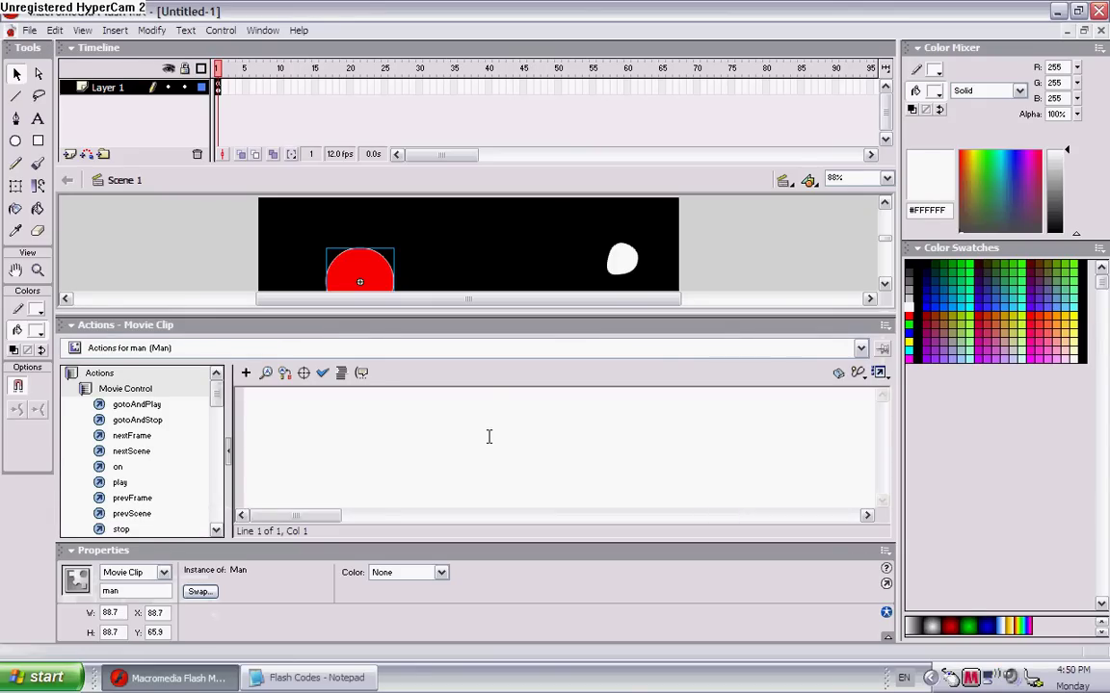
{"action": "key", "text": "ctrl+v"}
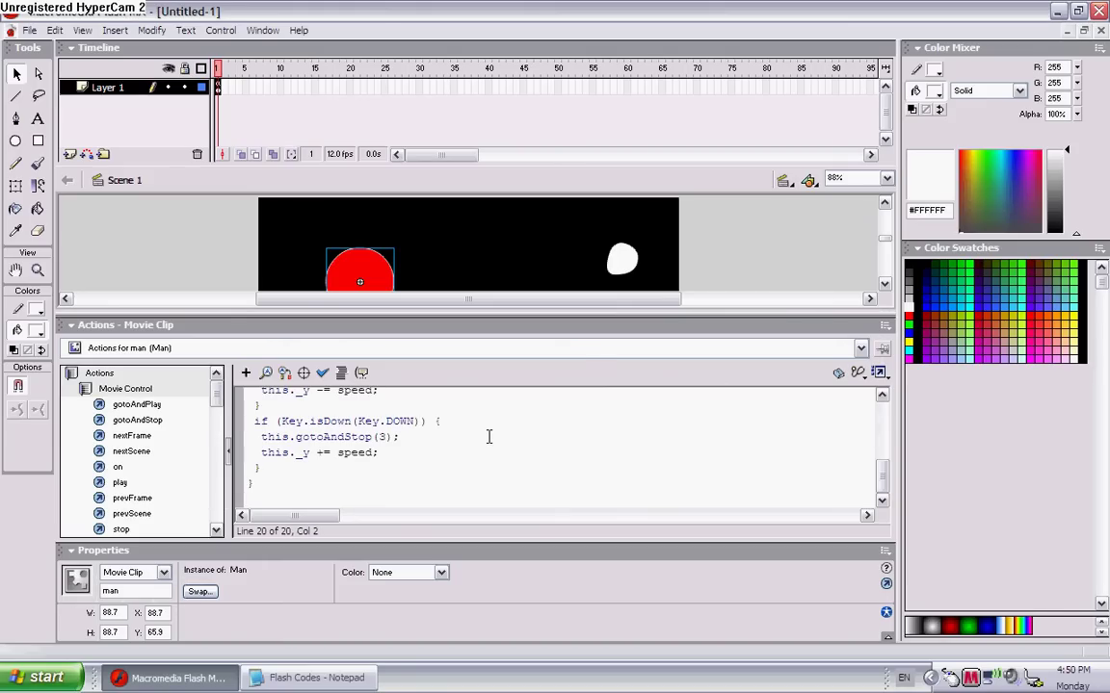
{"action": "key", "text": "ctrl+Return"}
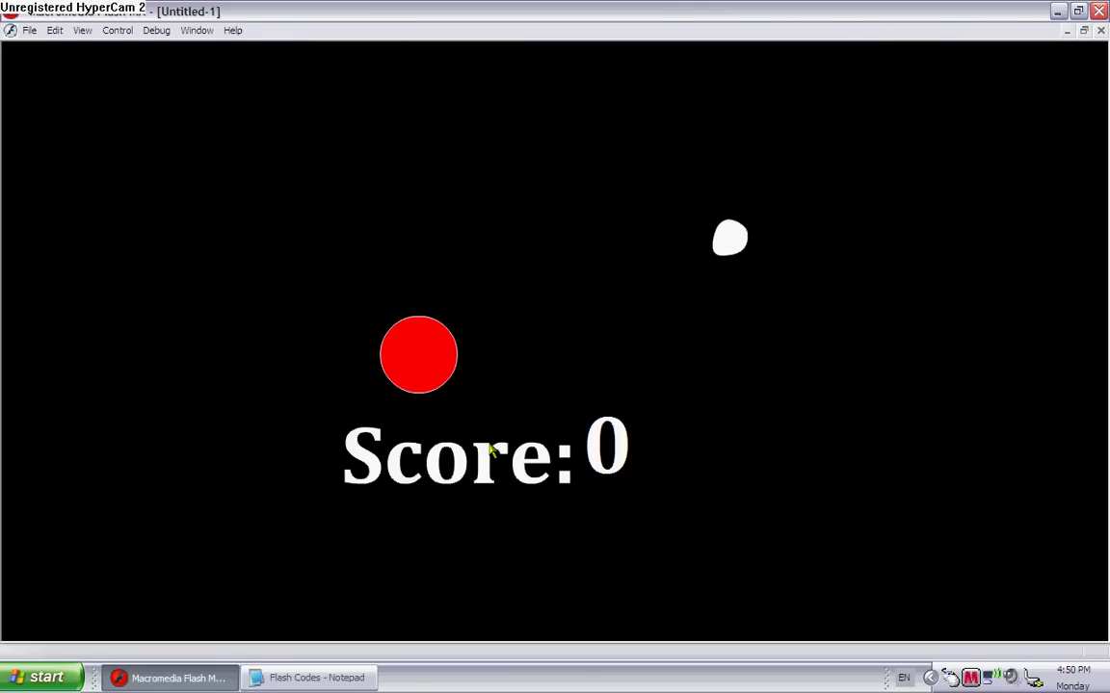
Steer the red ball with Up, Right, Down, Right, Up, Left and Up onto the white coin
{"action": "key", "text": "Up"}
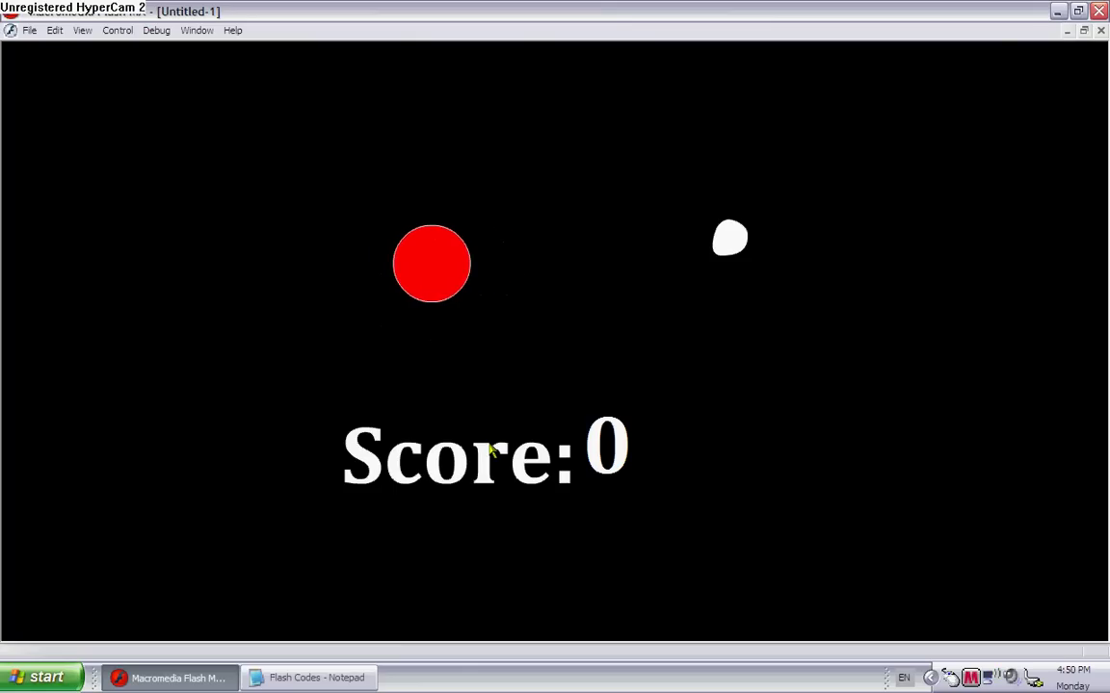
{"action": "key", "text": "Right"}
{"action": "key", "text": "Down"}
{"action": "key", "text": "Right"}
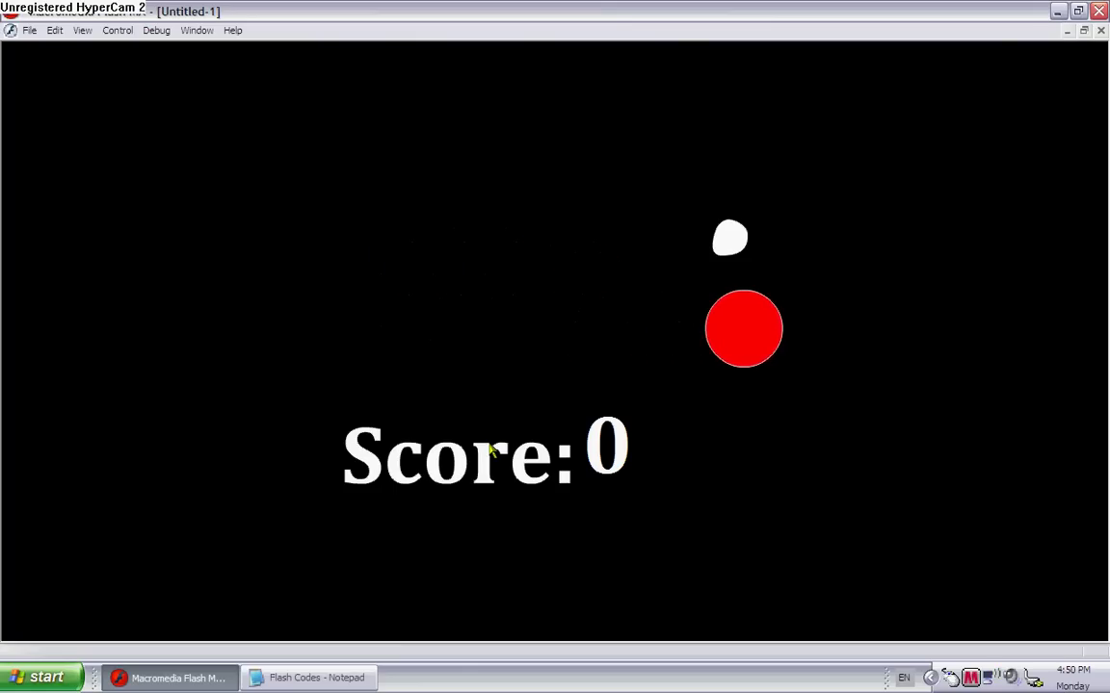
{"action": "key", "text": "Up"}
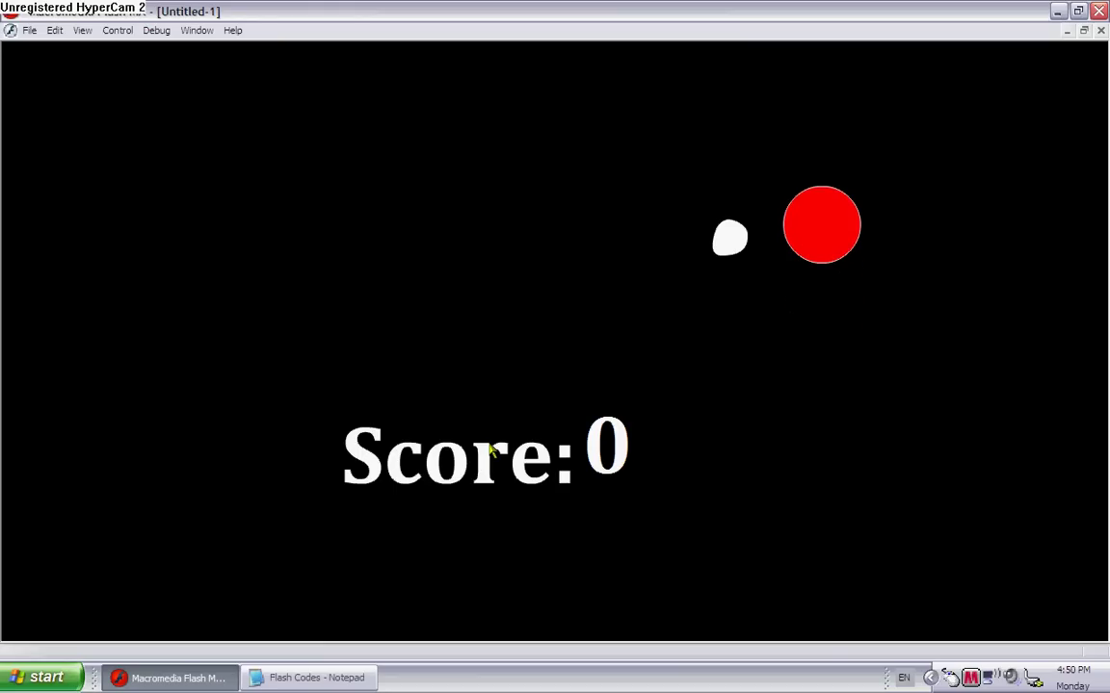
{"action": "key", "text": "Left"}
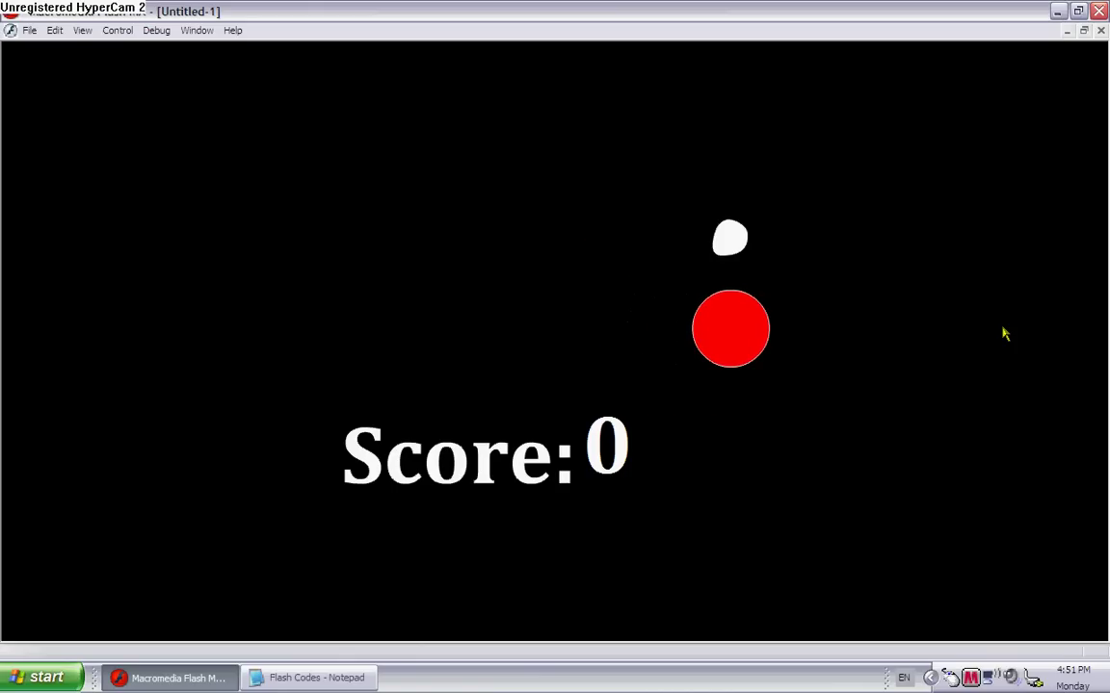
{"action": "key", "text": "Up"}
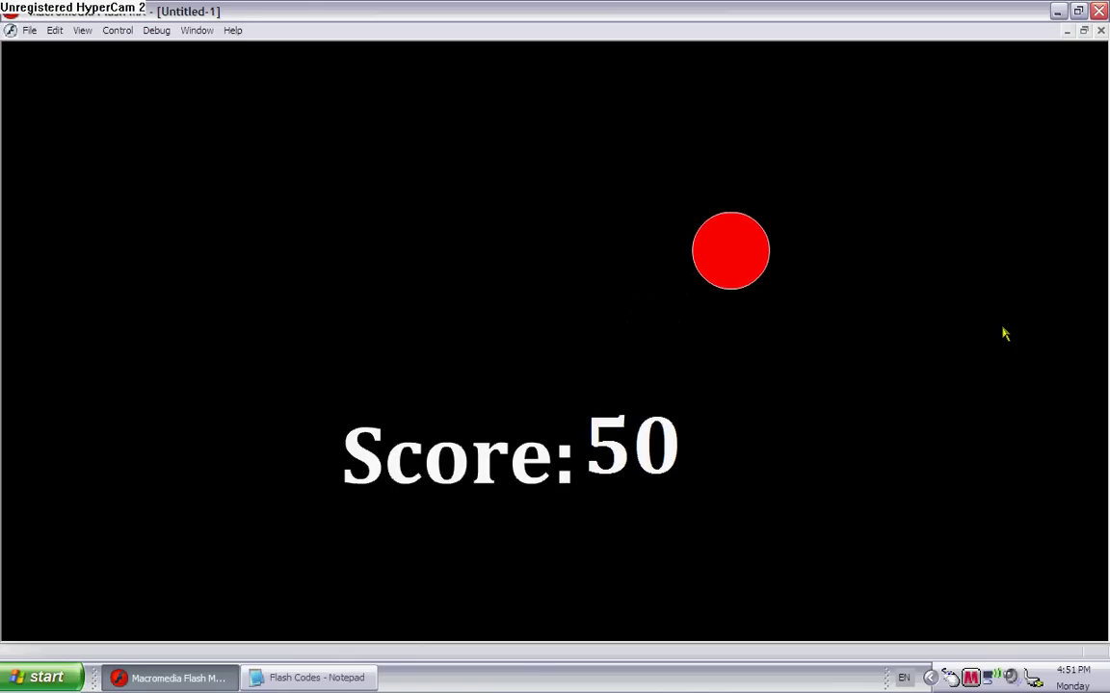